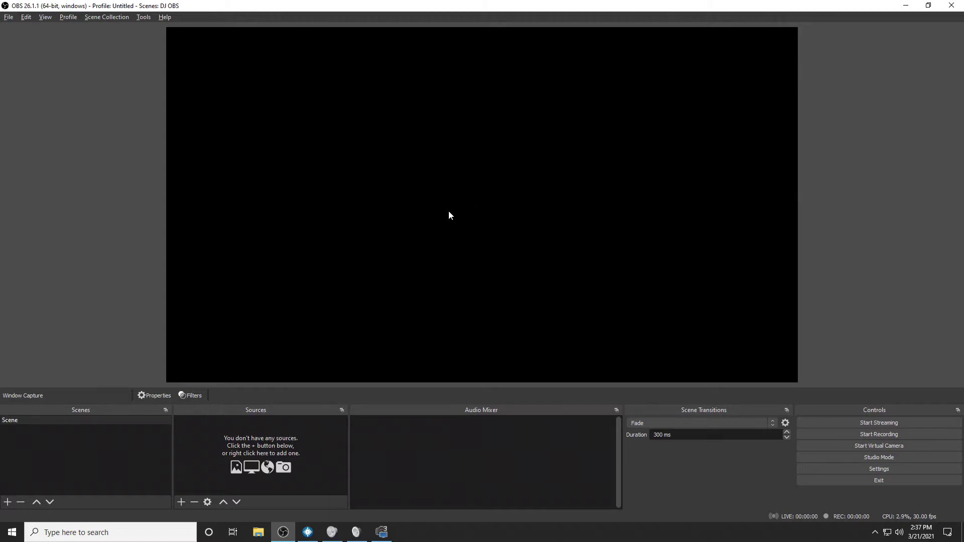
# Step: Rename the lone scene from 'Scene' to 'Serato'
pyautogui.rightClick(16, 422)
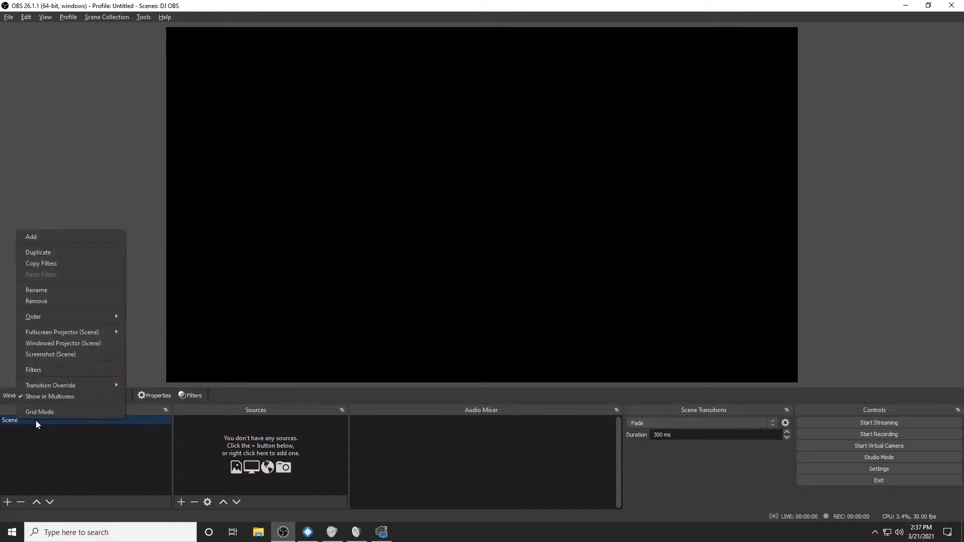
pyautogui.click(91, 298)
pyautogui.write('Serato')
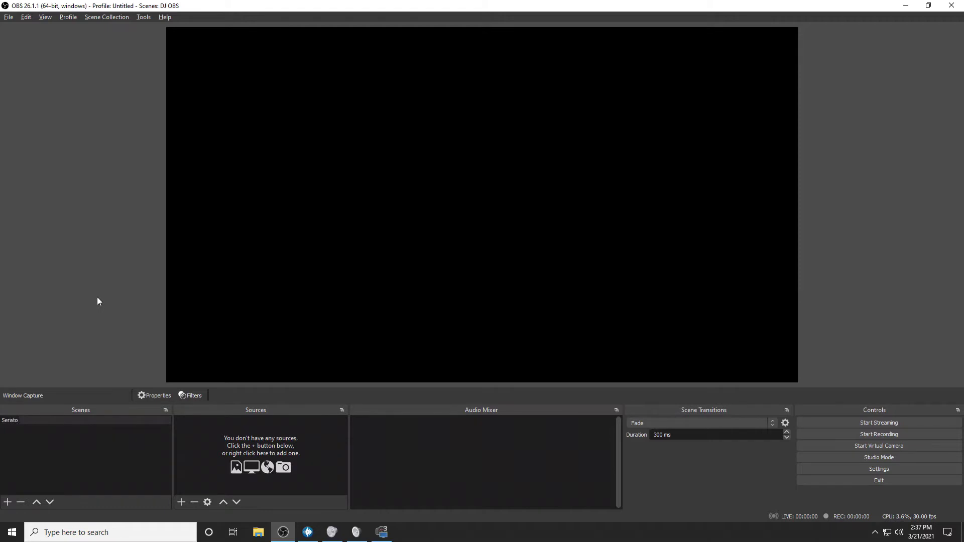
pyautogui.press('Return')
# Step: Add a video capture source named Canon M50 using the Game Capture HD60 S device
pyautogui.click(181, 502)
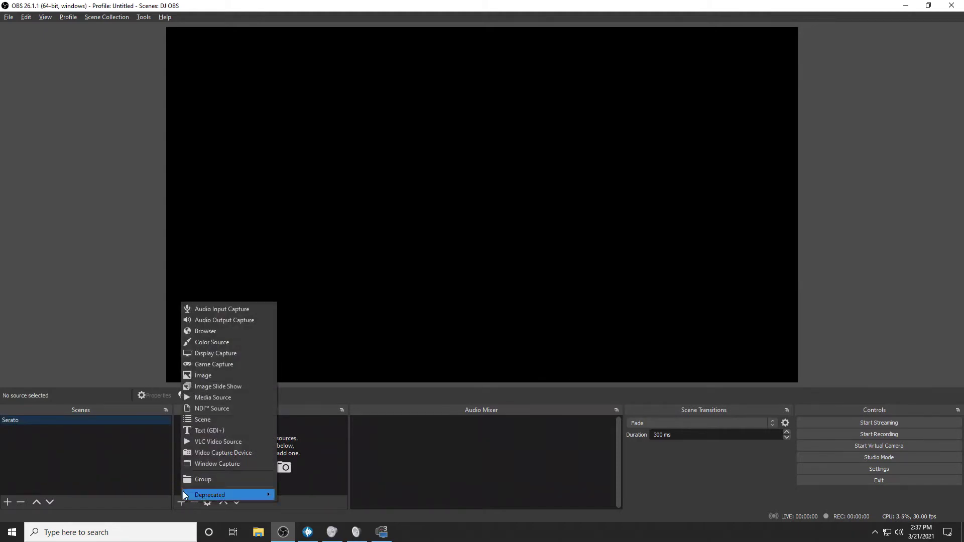
pyautogui.click(194, 453)
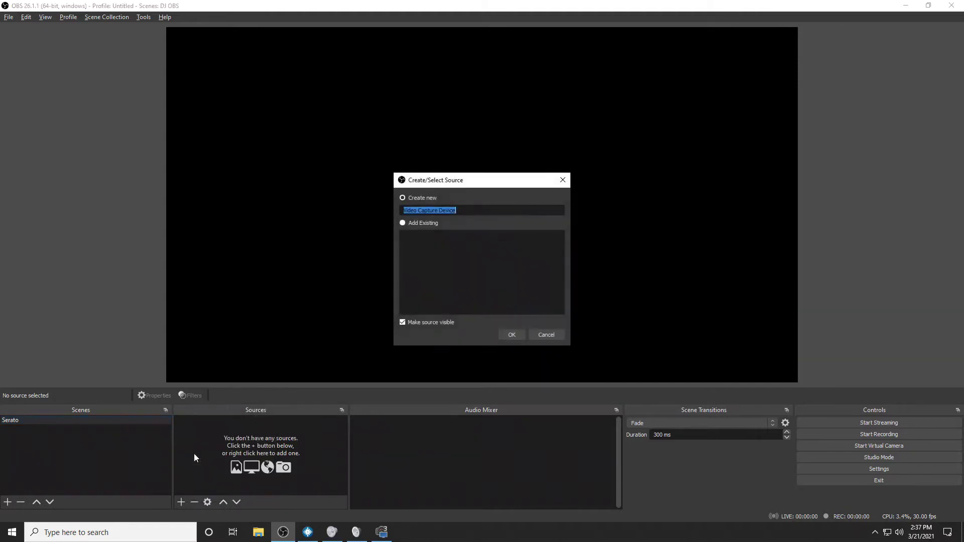
pyautogui.write('Canon M50')
pyautogui.press('Return')
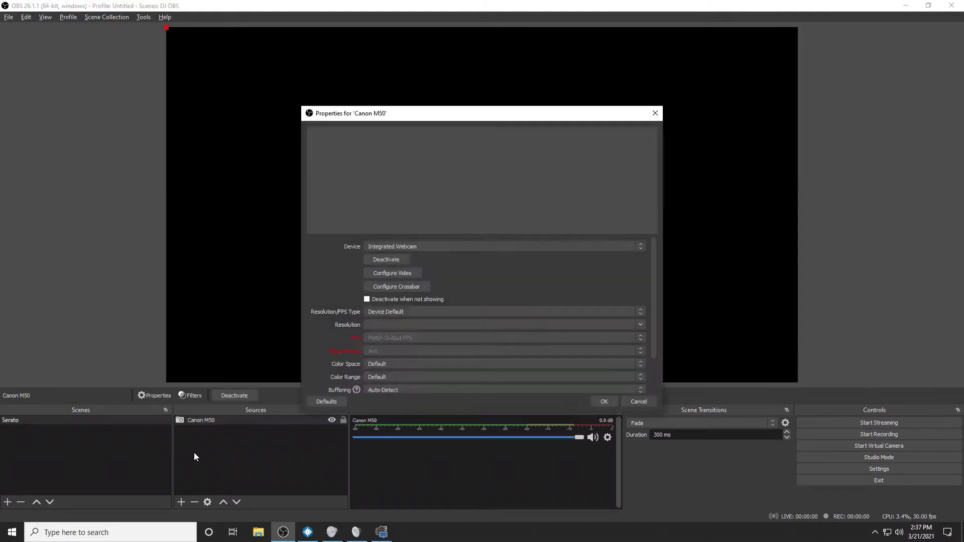
pyautogui.click(392, 246)
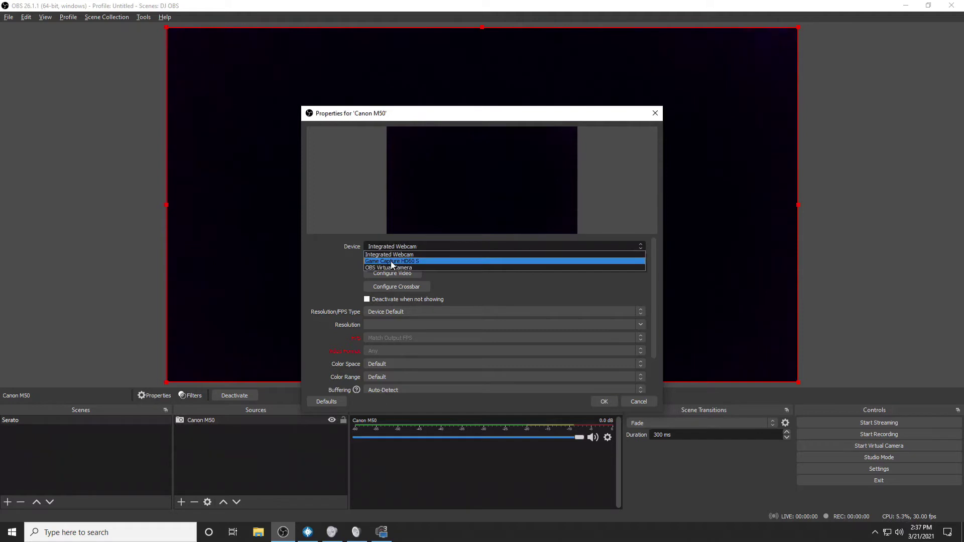
pyautogui.click(392, 262)
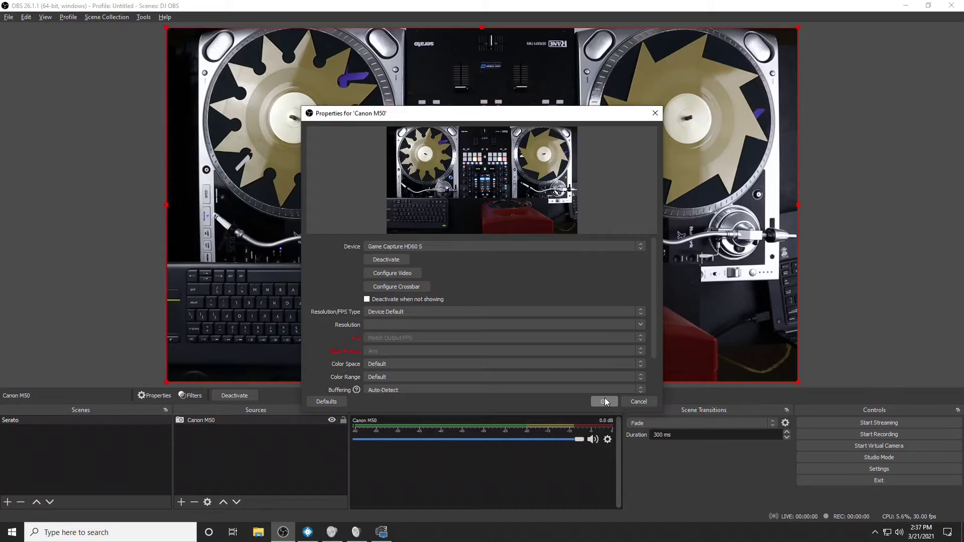
pyautogui.click(604, 401)
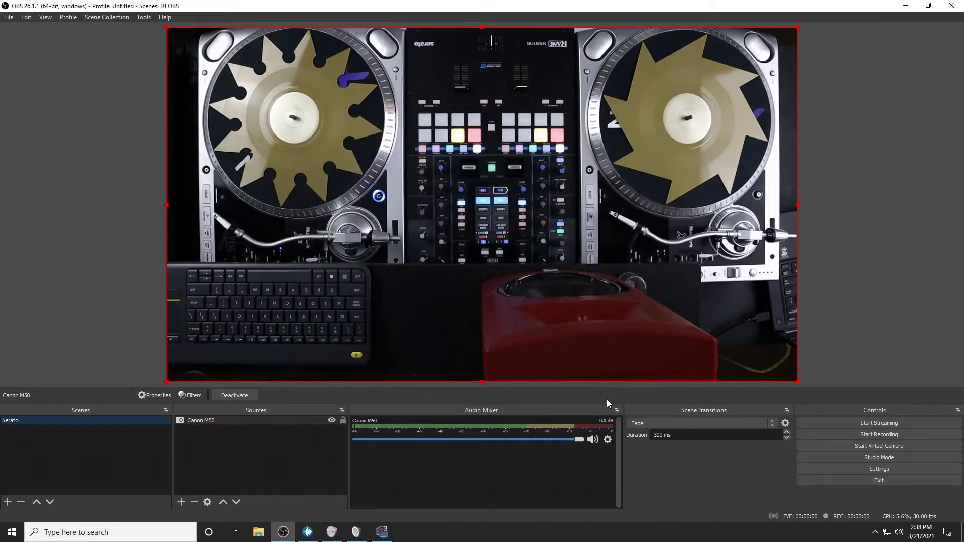
# Step: Bring up EOS Utility and open the camera's Remote Live View magnified to 5x
pyautogui.click(381, 533)
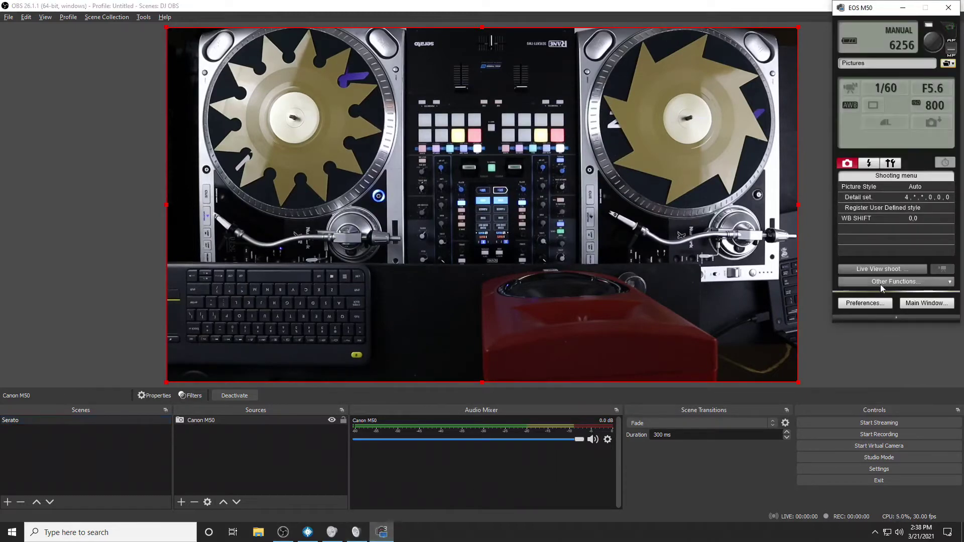
pyautogui.click(884, 269)
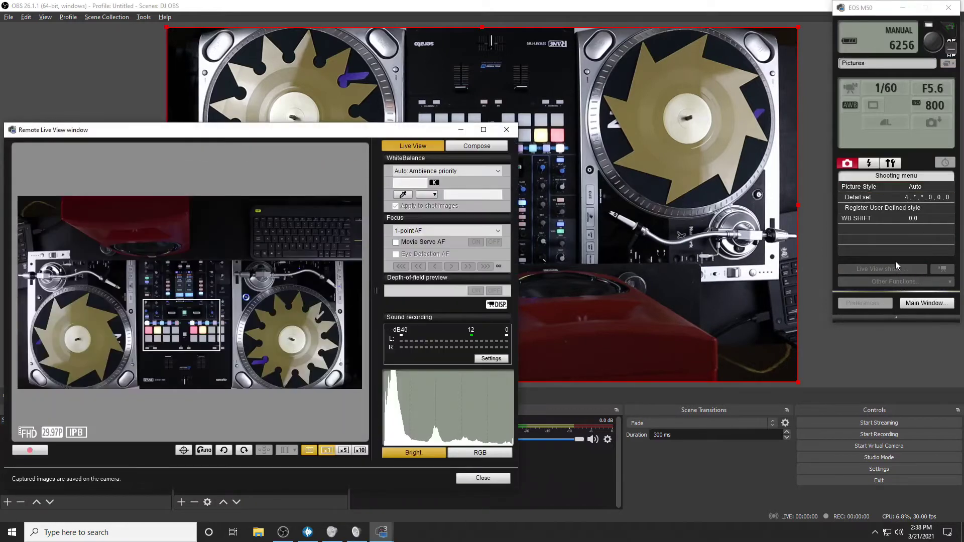
pyautogui.click(344, 450)
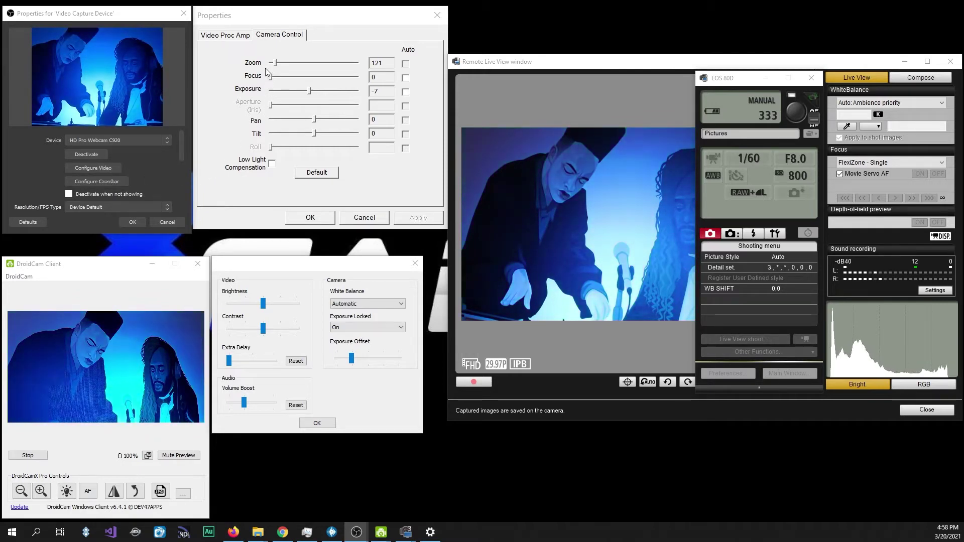
pyautogui.click(240, 35)
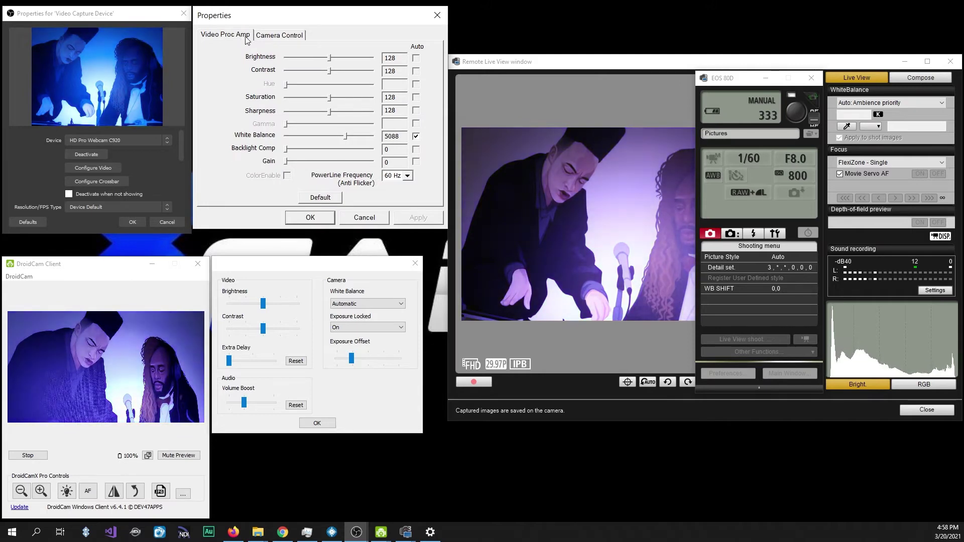
pyautogui.click(268, 36)
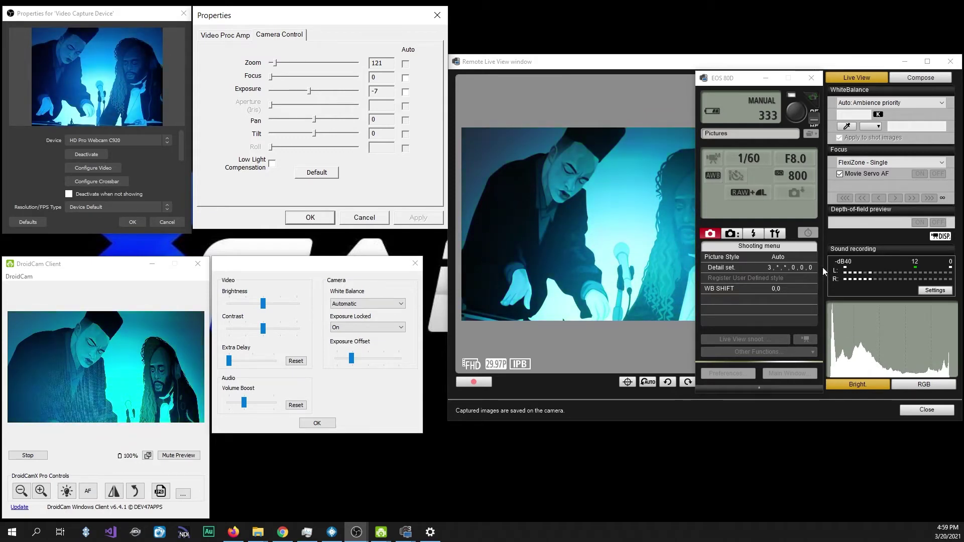
# Step: Set the camera ISO to 320 and browse the ISO speed list
pyautogui.click(798, 177)
pyautogui.scroll(4, 795, 156)
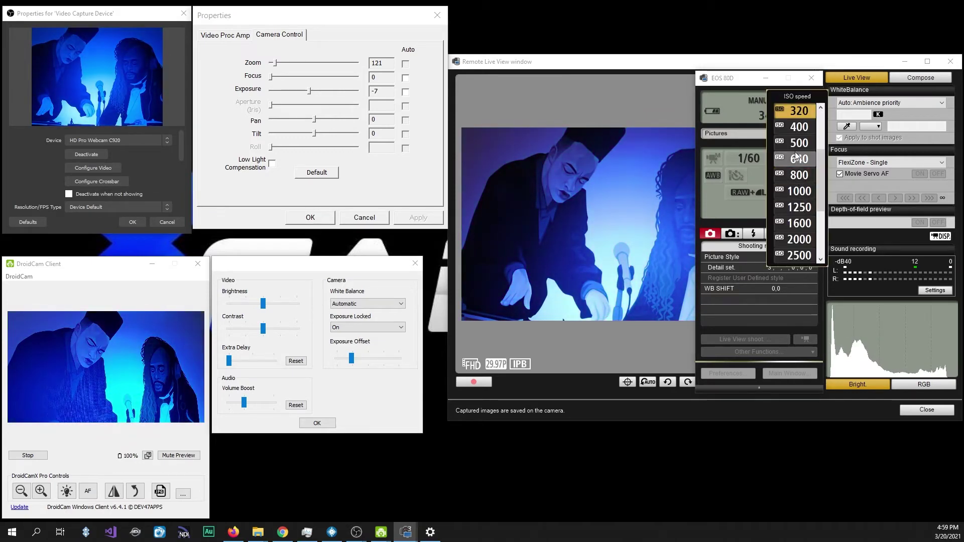
pyautogui.scroll(4, 796, 151)
pyautogui.click(803, 110)
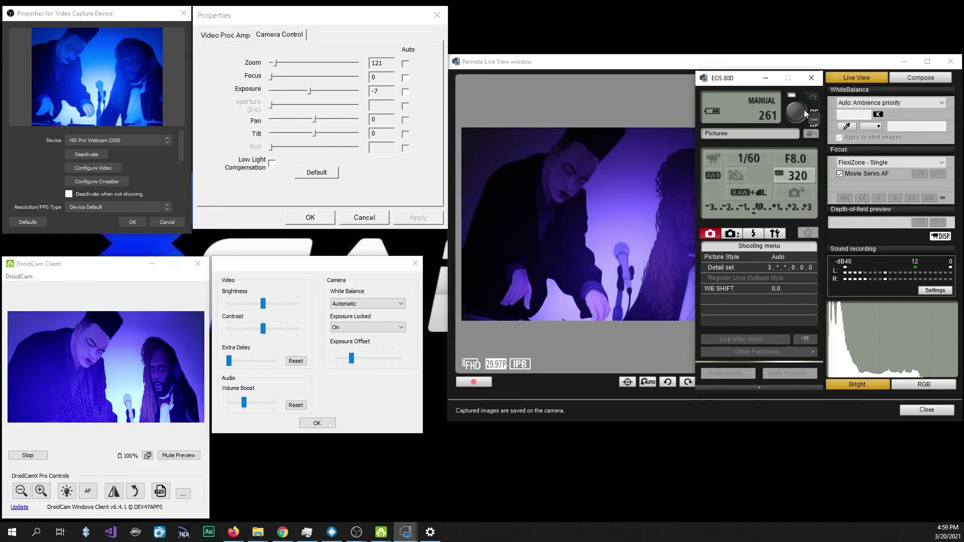
pyautogui.scroll(-1, 803, 110)
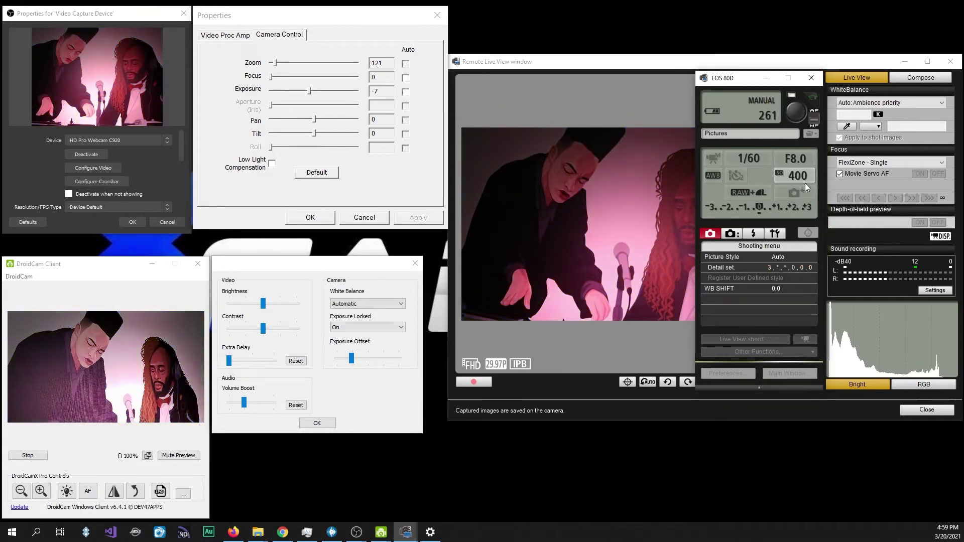
pyautogui.scroll(-1, 805, 182)
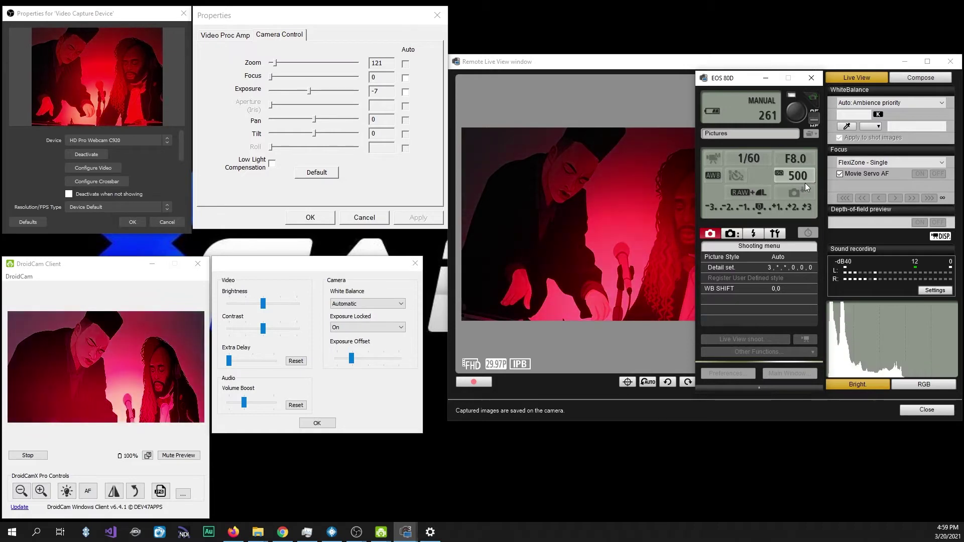
pyautogui.scroll(-2, 805, 183)
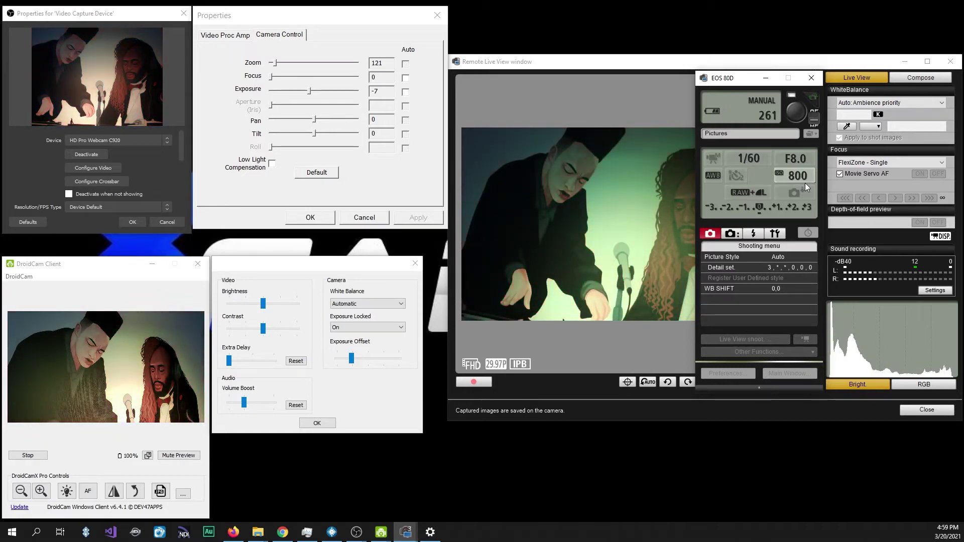
pyautogui.scroll(10, 806, 183)
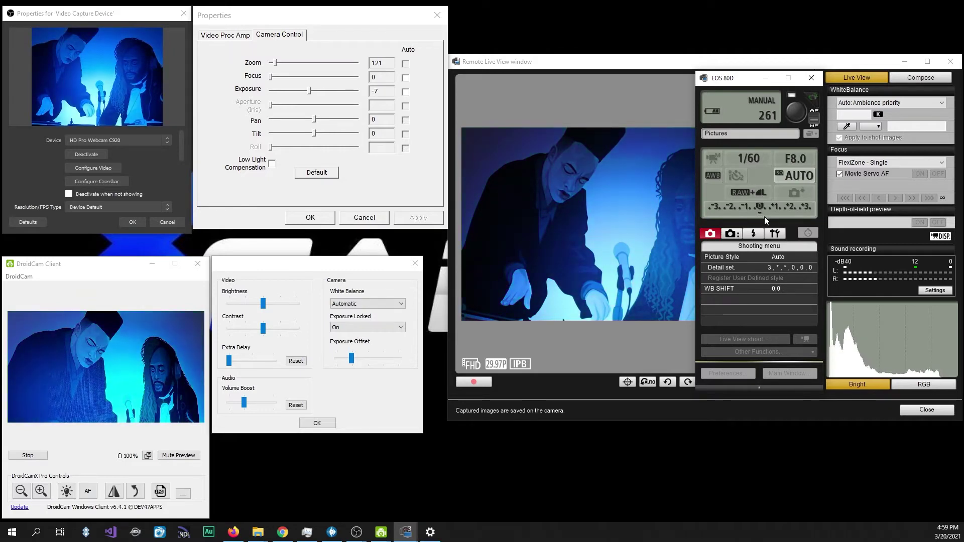
# Step: Try ISO 100, then set the camera ISO back to AUTO
pyautogui.click(802, 176)
pyautogui.click(802, 177)
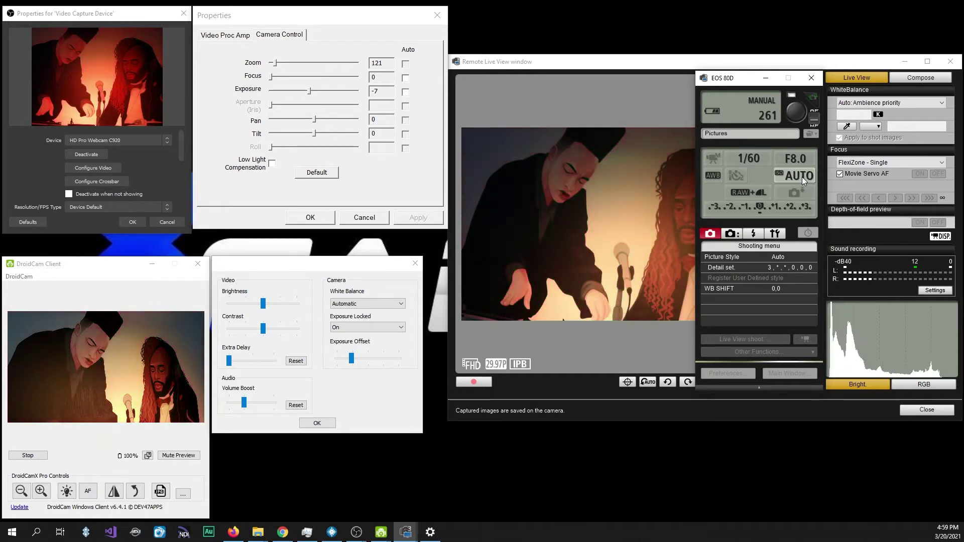
pyautogui.click(802, 177)
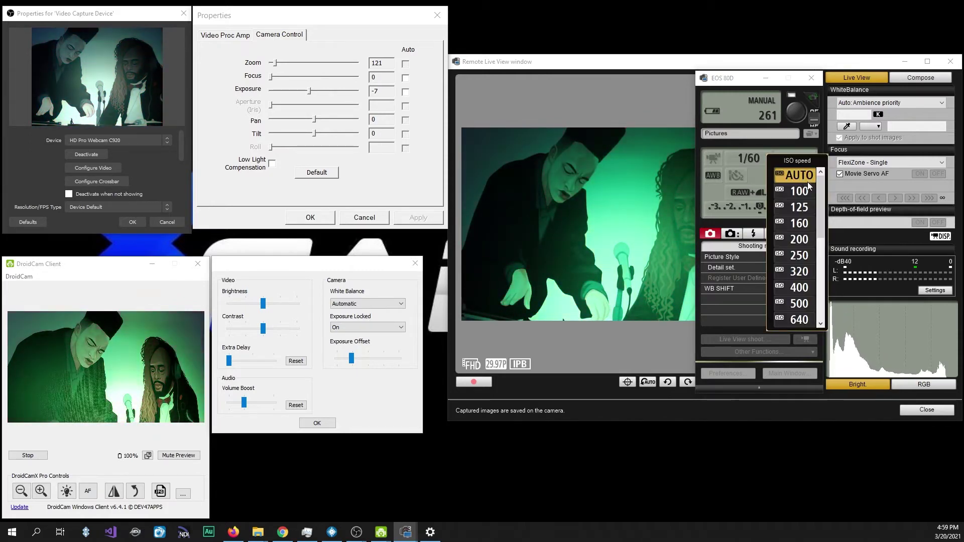
pyautogui.click(806, 191)
pyautogui.click(800, 177)
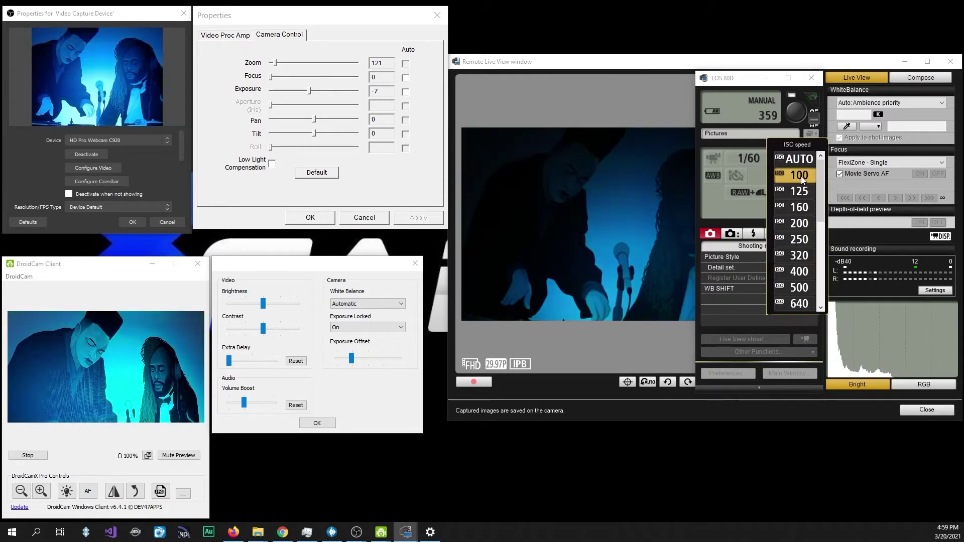
pyautogui.click(801, 159)
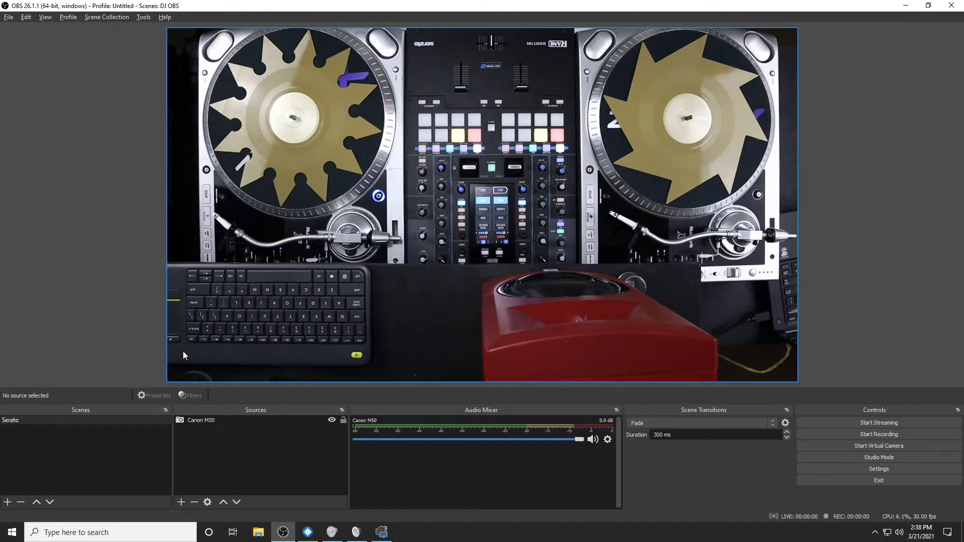
# Step: Rotate the Canon M50 source image 180 degrees through Transform
pyautogui.rightClick(213, 422)
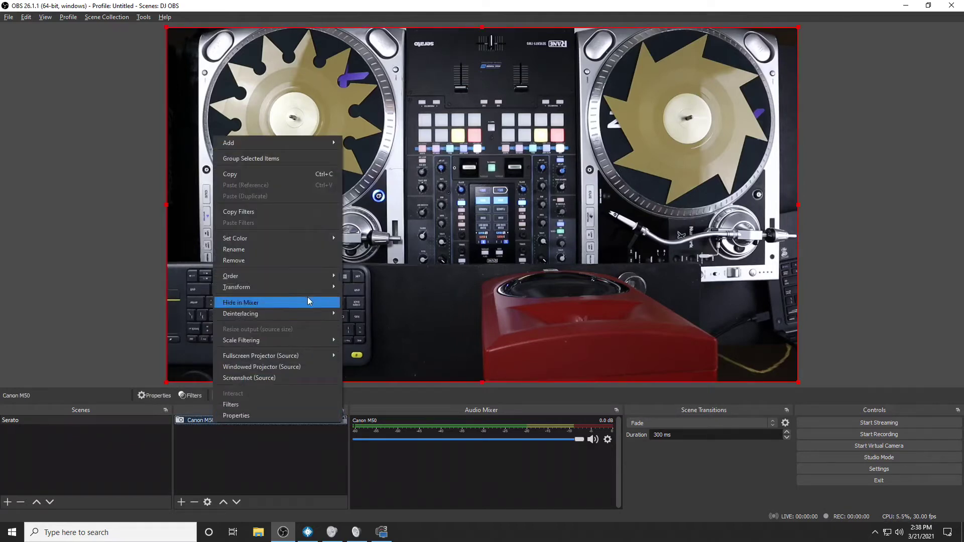
pyautogui.moveTo(313, 287)
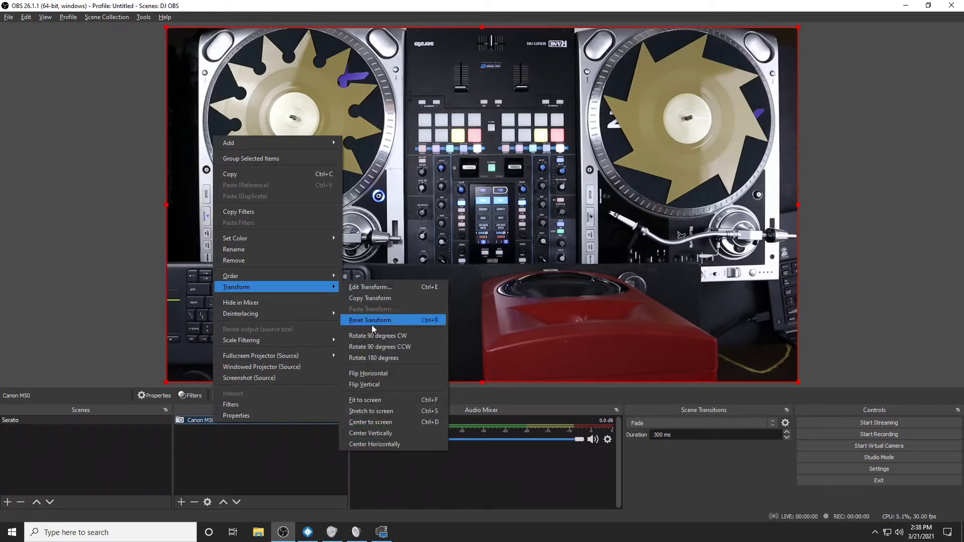
pyautogui.click(381, 360)
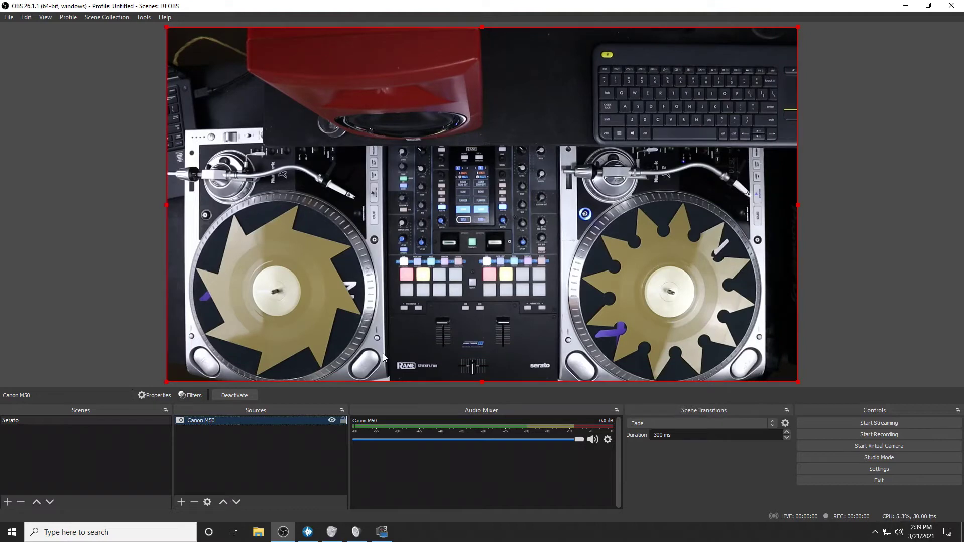
# Step: Add a window capture named Serato Ext View that captures the Serato DJ Pro window
pyautogui.click(182, 502)
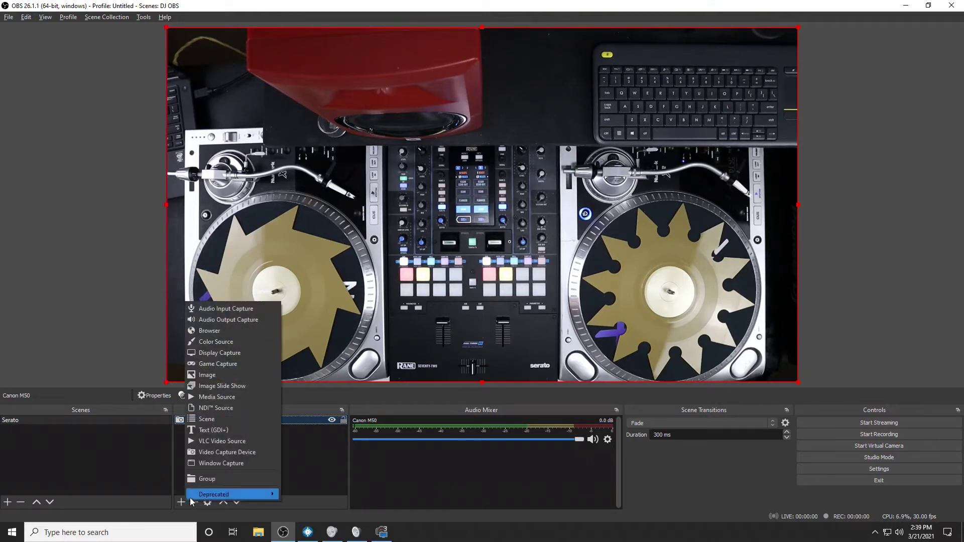
pyautogui.click(225, 463)
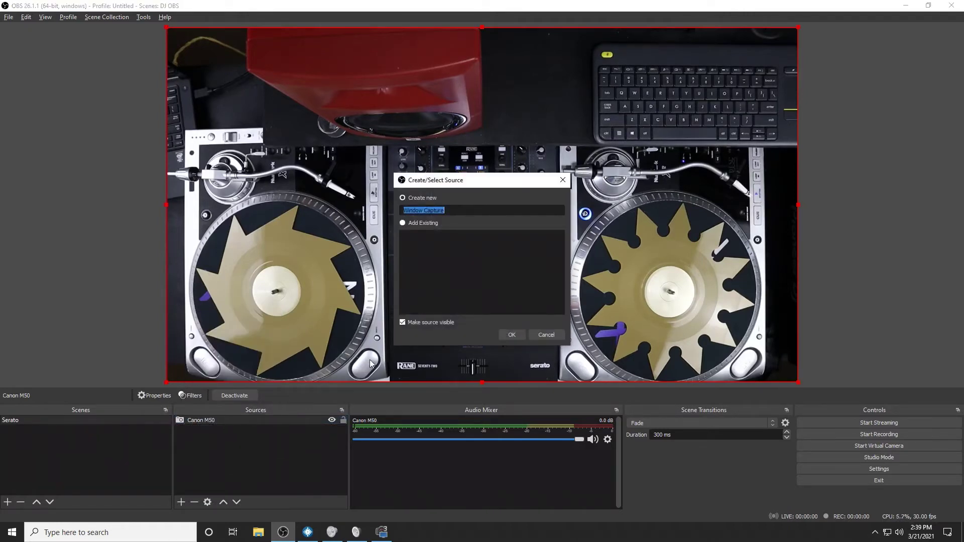
pyautogui.write('Serato Ext View')
pyautogui.click(510, 335)
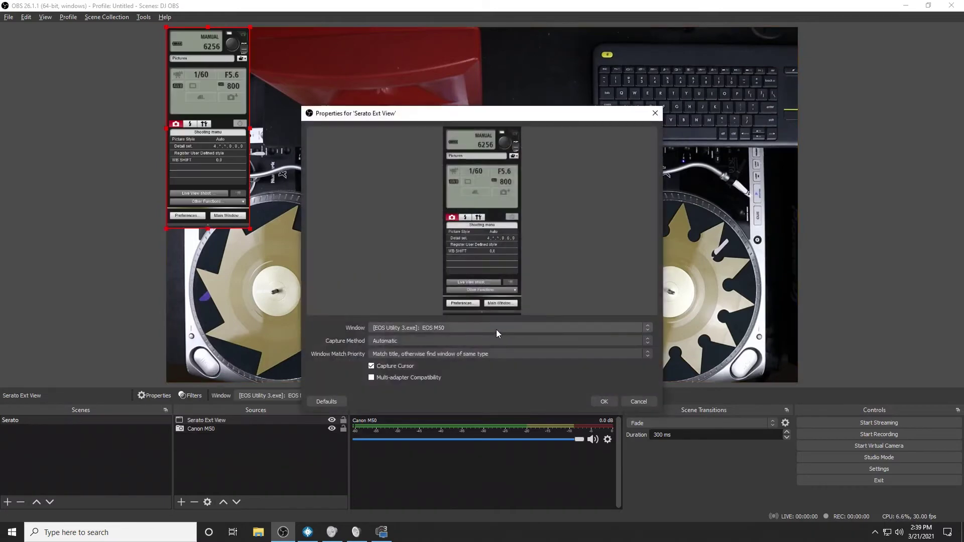
pyautogui.click(495, 328)
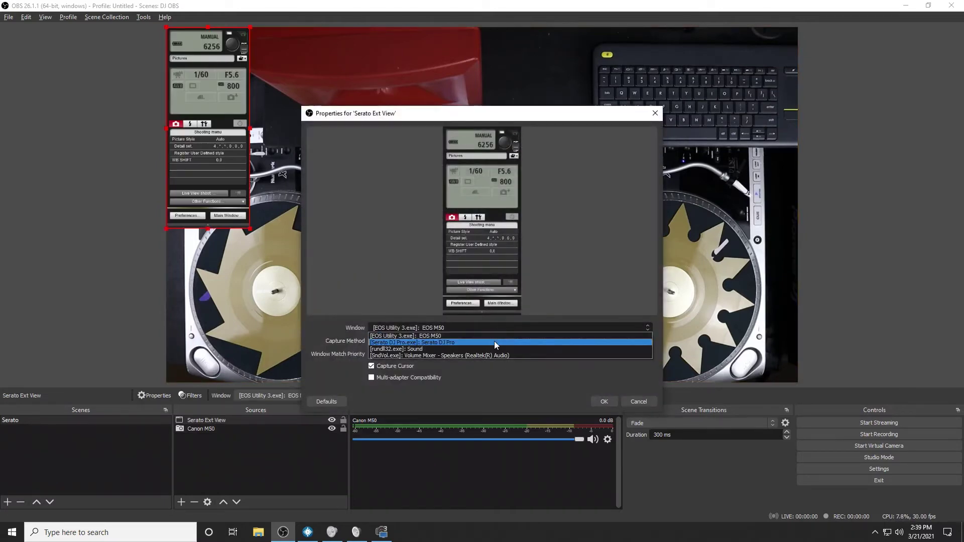
pyautogui.click(494, 342)
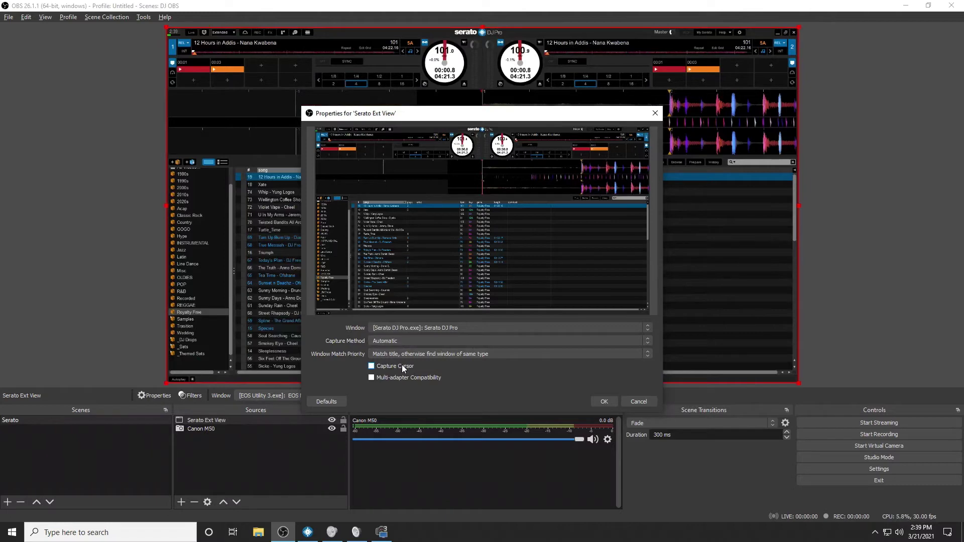
pyautogui.click(598, 399)
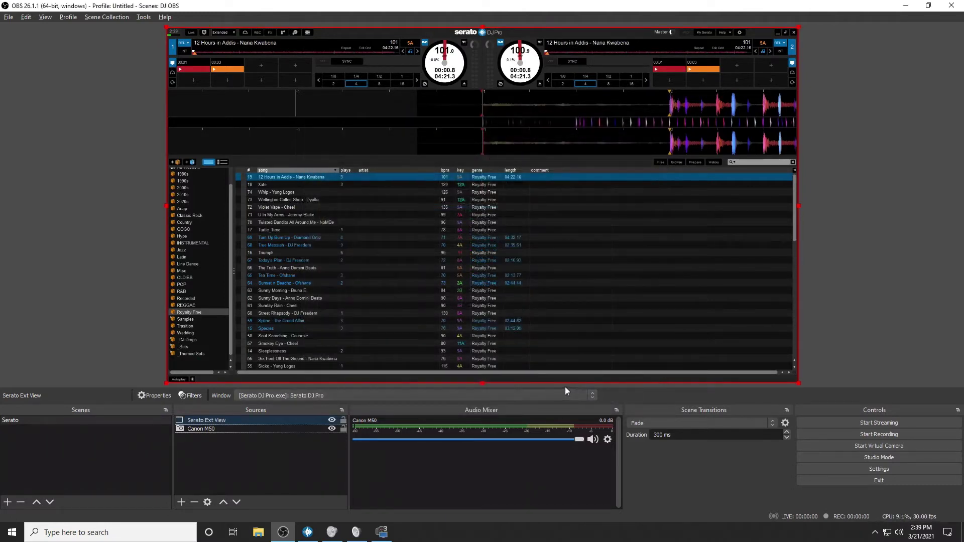
# Step: Bring Serato DJ Pro forward and try the Vertical and Horizontal deck layouts
pyautogui.click(311, 534)
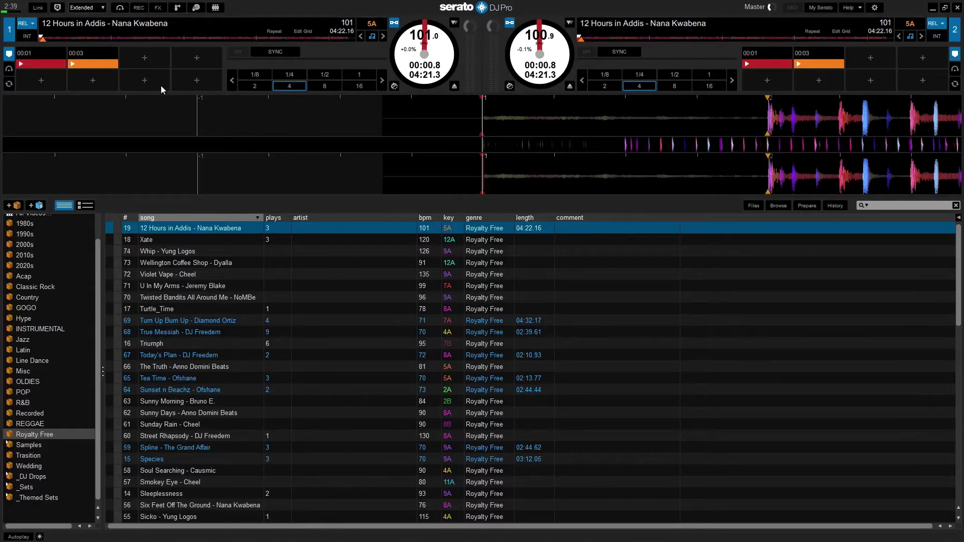
pyautogui.click(105, 9)
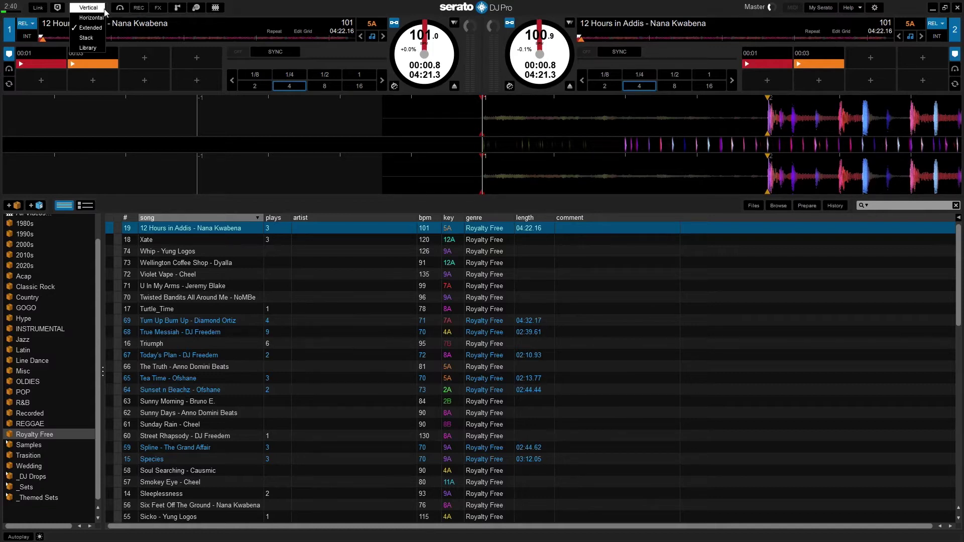
pyautogui.click(104, 9)
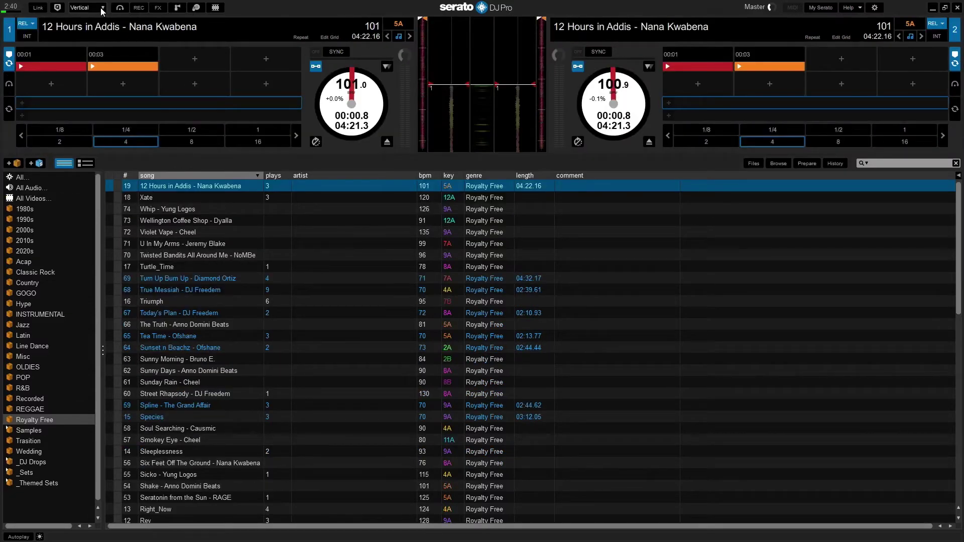
pyautogui.click(102, 9)
pyautogui.click(102, 9)
pyautogui.click(101, 9)
pyautogui.click(97, 10)
pyautogui.click(95, 13)
pyautogui.click(97, 20)
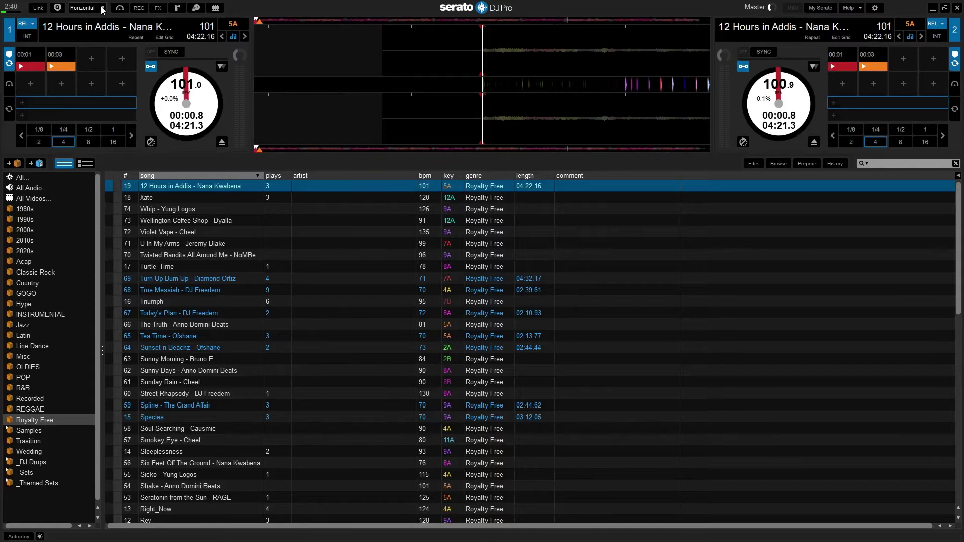
# Step: Try the Extended deck layout, then settle on Stack
pyautogui.click(103, 9)
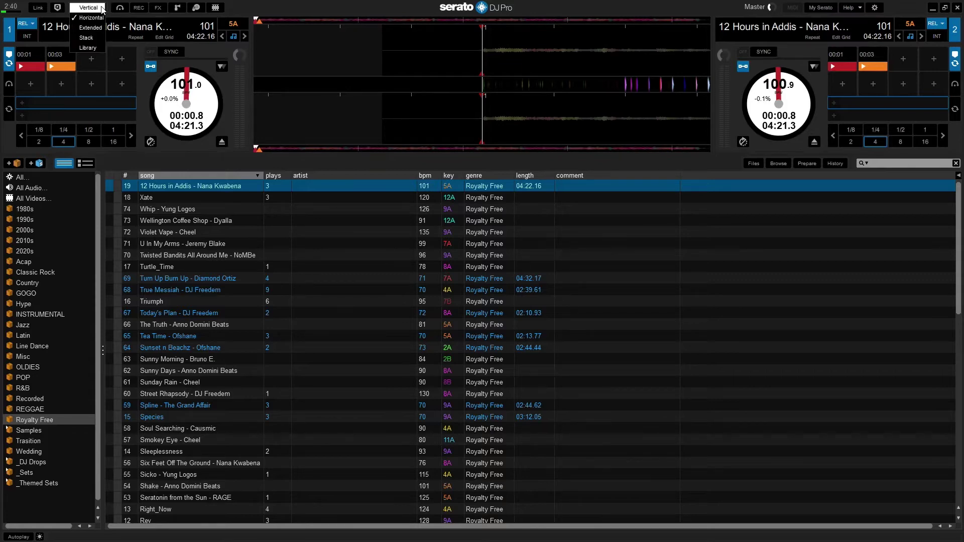
pyautogui.click(101, 29)
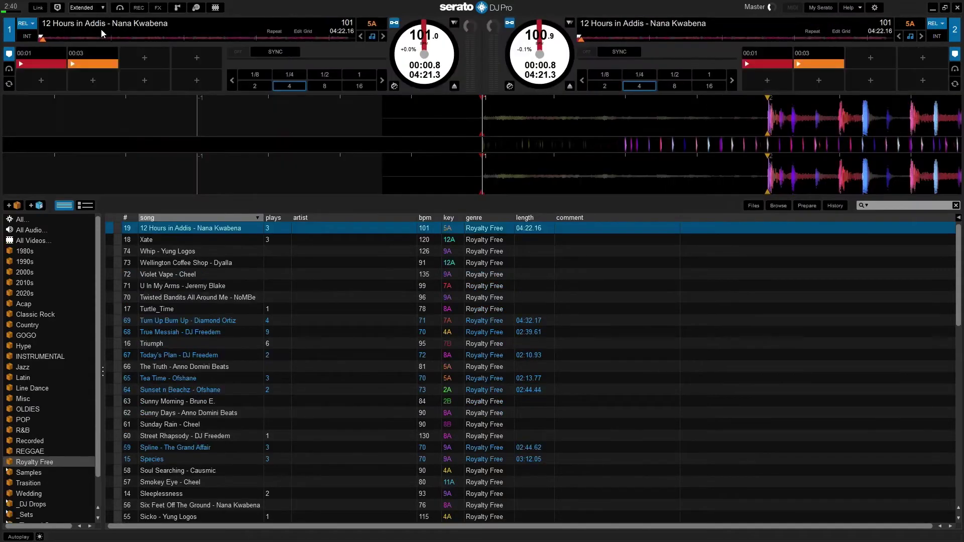
pyautogui.click(102, 8)
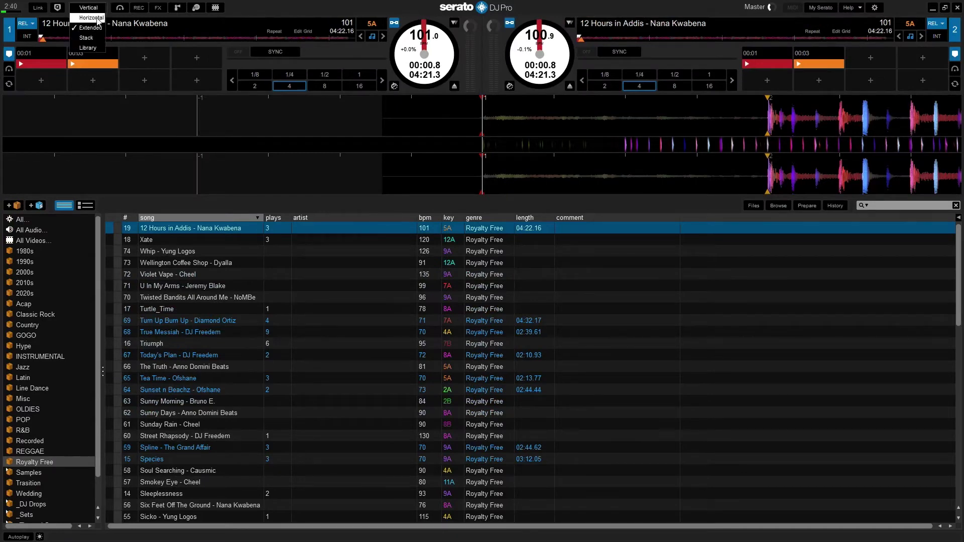
pyautogui.click(95, 37)
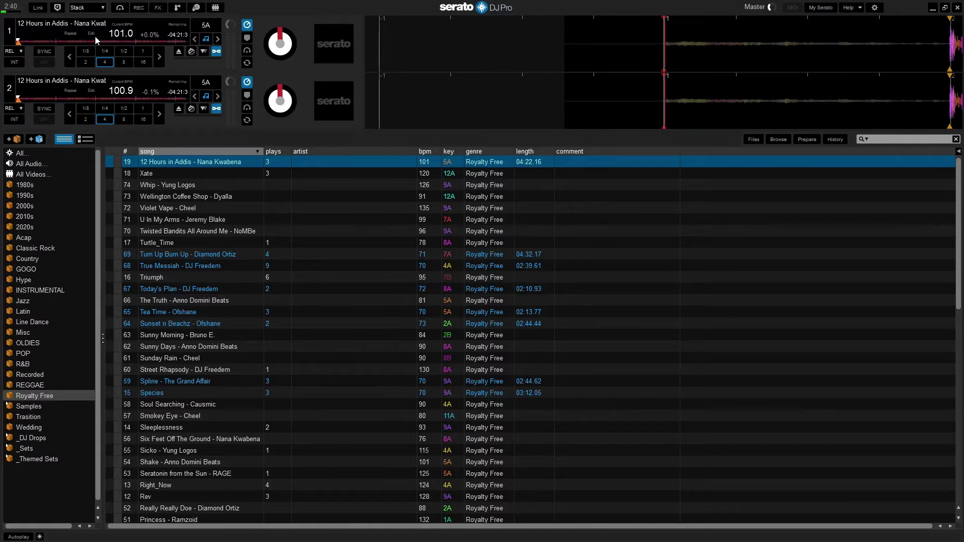
# Step: Switch the deck layout to Library, then back to Extended
pyautogui.click(106, 7)
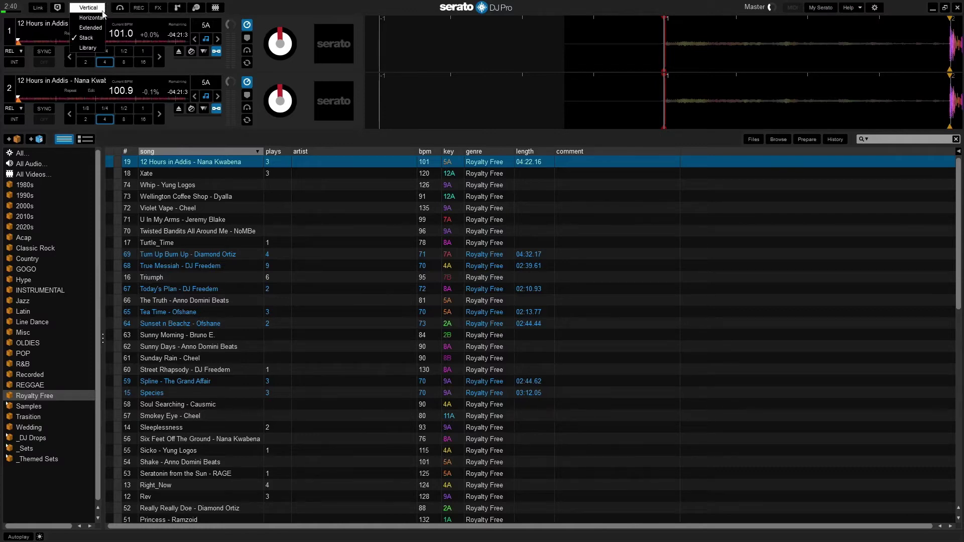
pyautogui.click(88, 48)
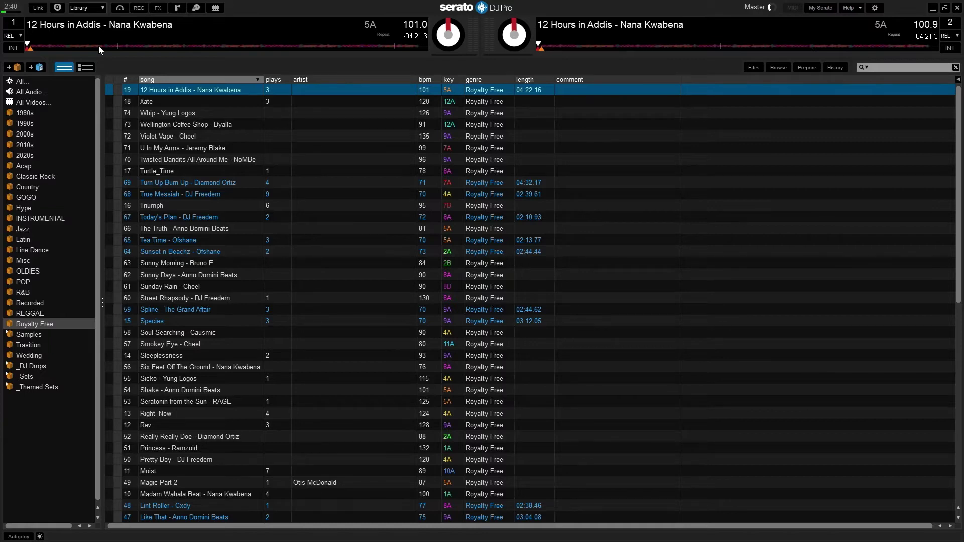
pyautogui.click(100, 9)
pyautogui.click(98, 27)
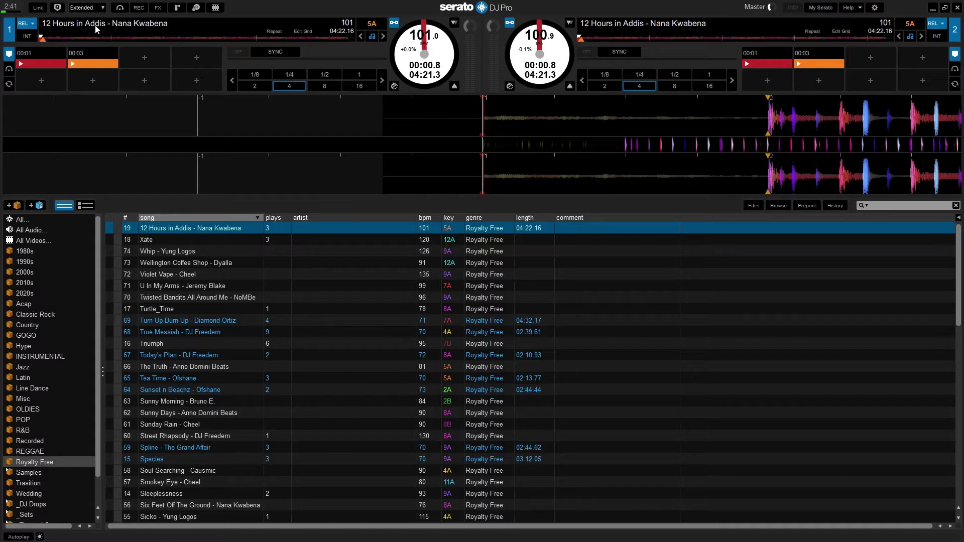
# Step: Return to OBS, select Canon M50, then reselect the Serato Ext View source
pyautogui.hotkey('alt', 'Tab')
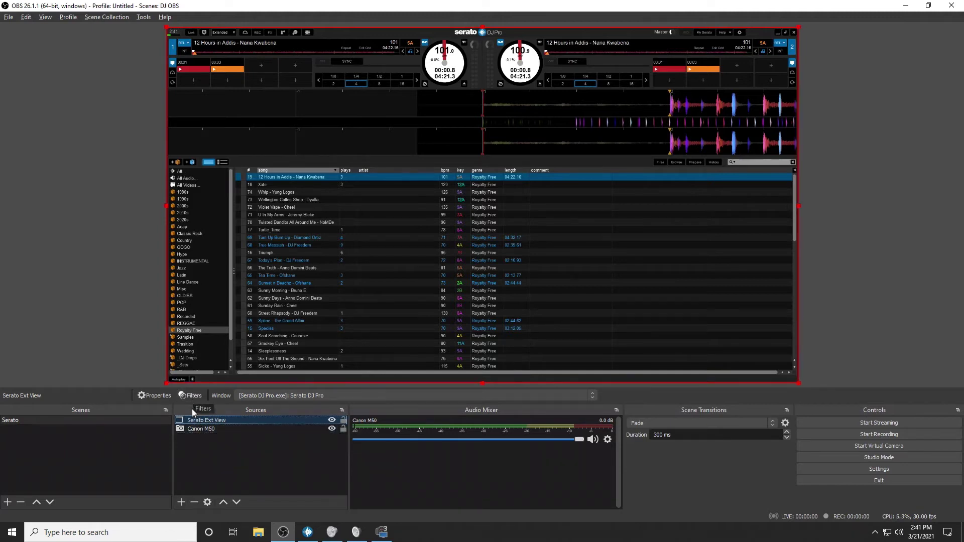
pyautogui.click(194, 429)
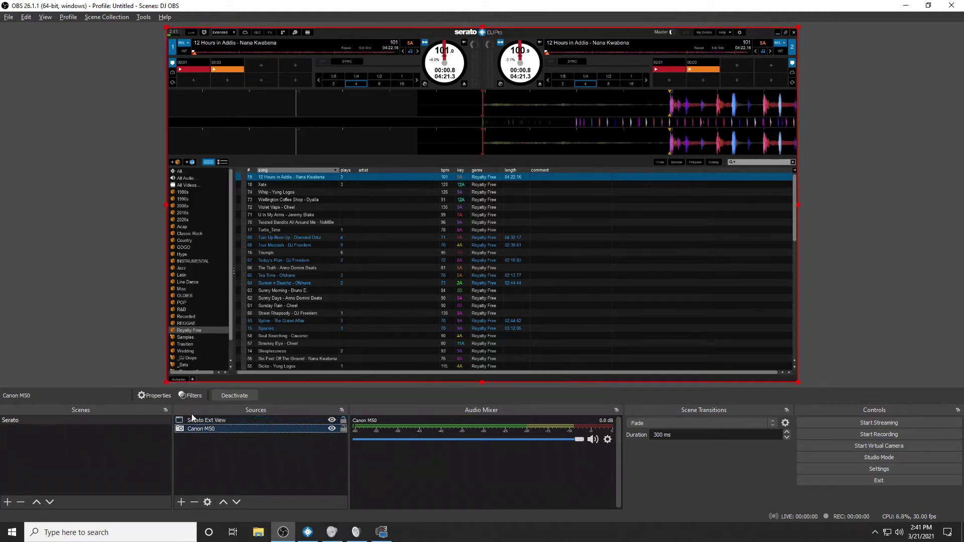
pyautogui.click(196, 421)
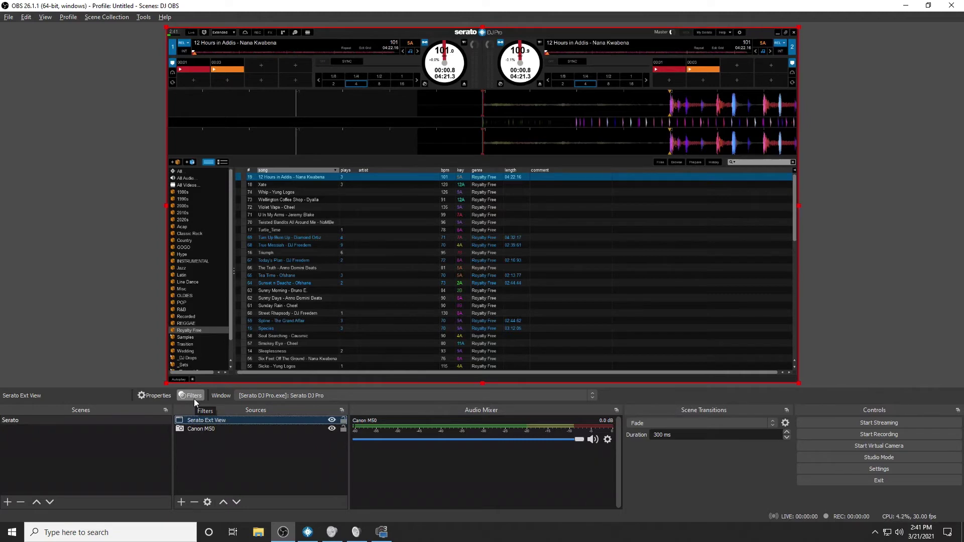
# Step: Add a Crop/Pad filter with the default name to the Serato Ext View source
pyautogui.click(194, 396)
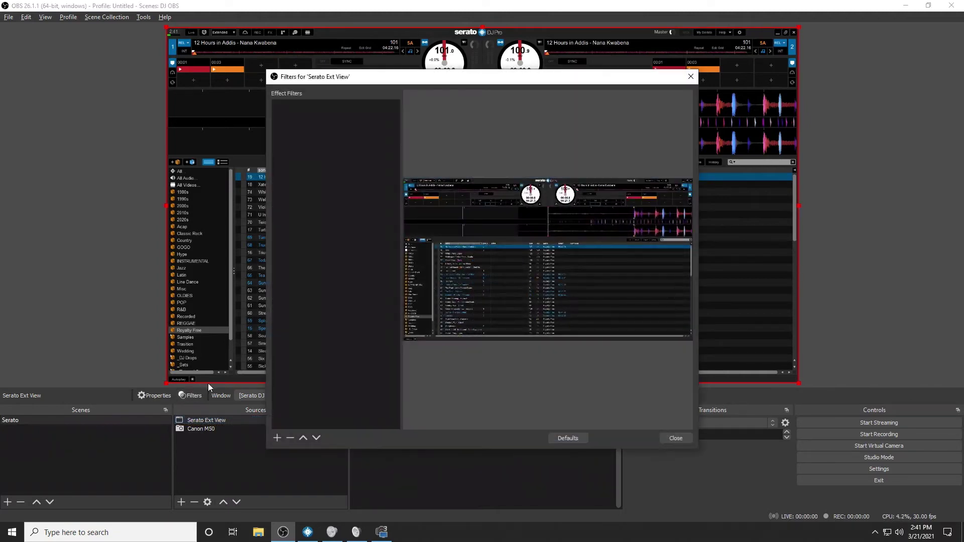
pyautogui.click(276, 438)
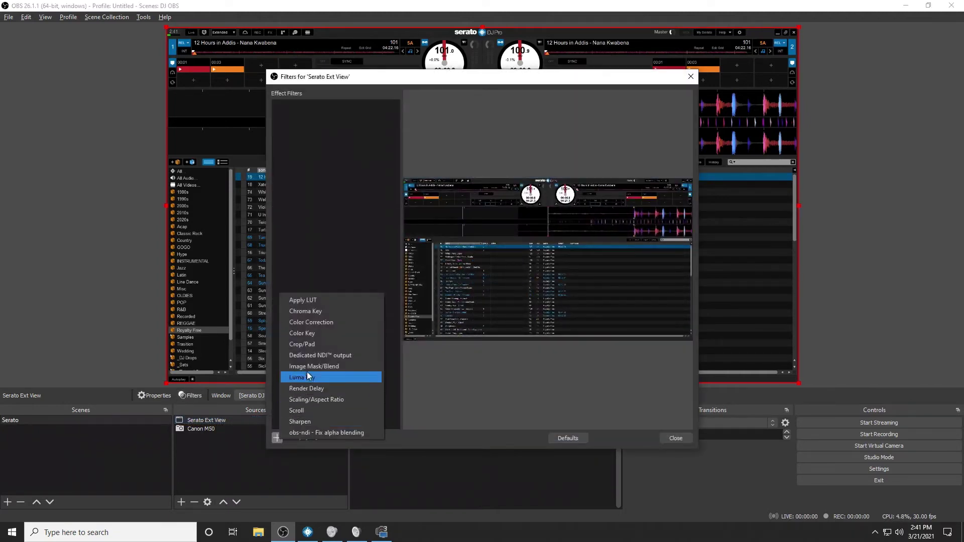
pyautogui.click(318, 345)
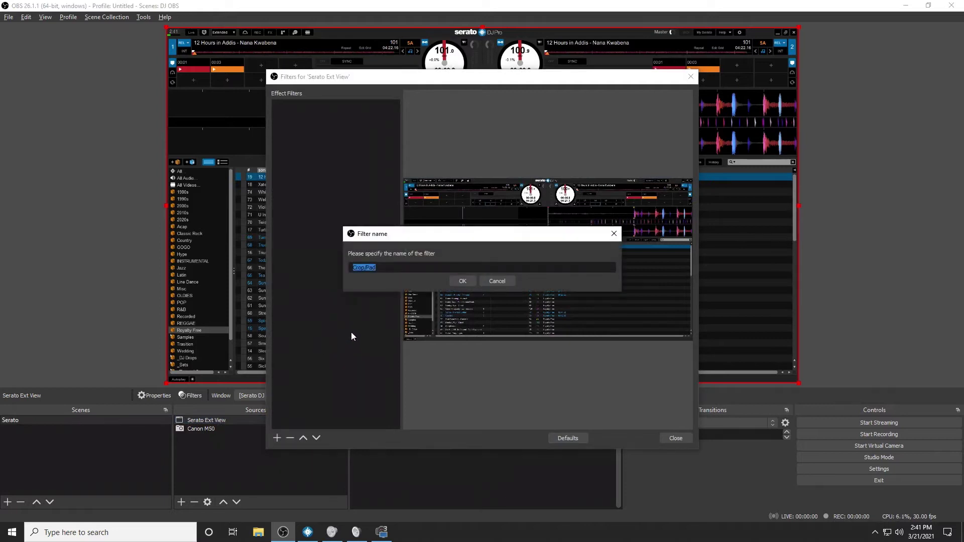
pyautogui.click(462, 281)
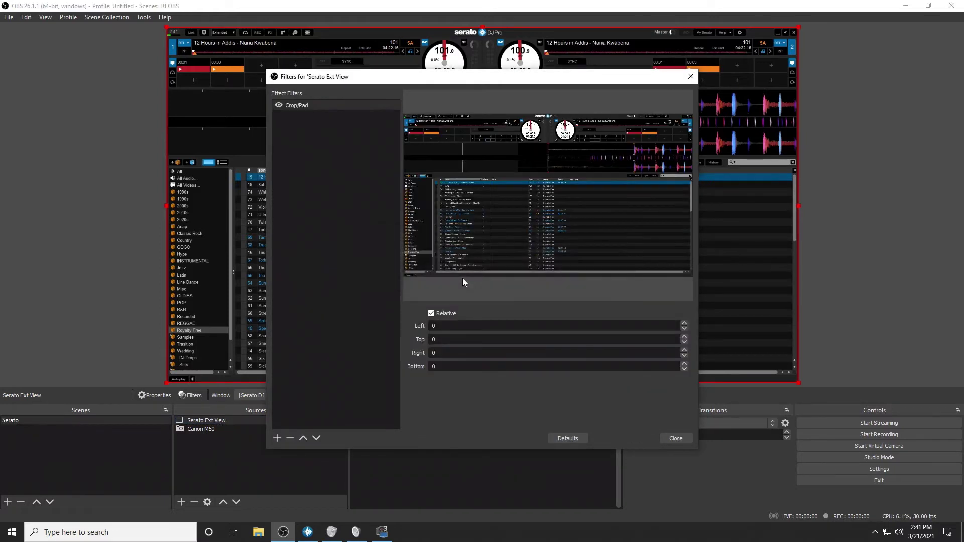
# Step: Try a Left crop of 300, reset it to 0, and close the filters window
pyautogui.doubleClick(434, 325)
pyautogui.write('300')
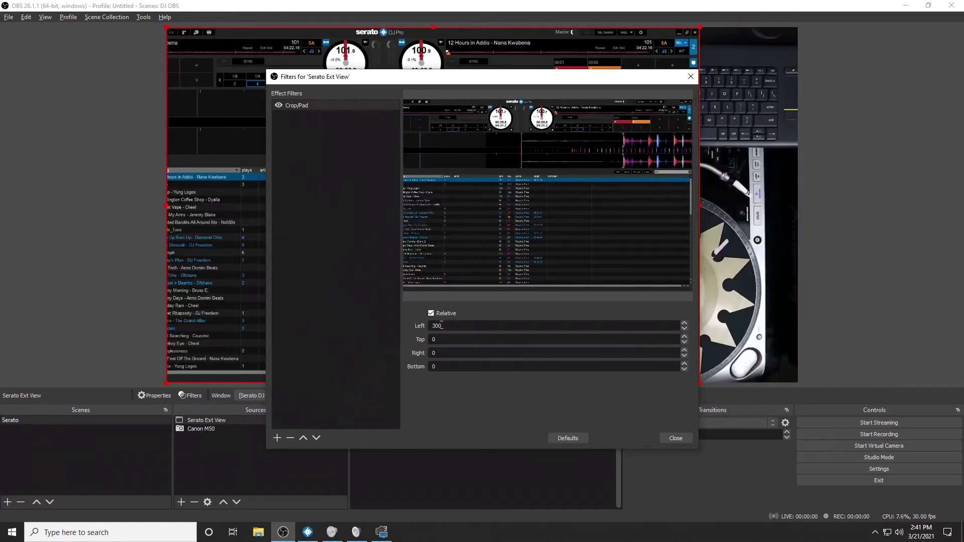
pyautogui.doubleClick(436, 325)
pyautogui.write('0')
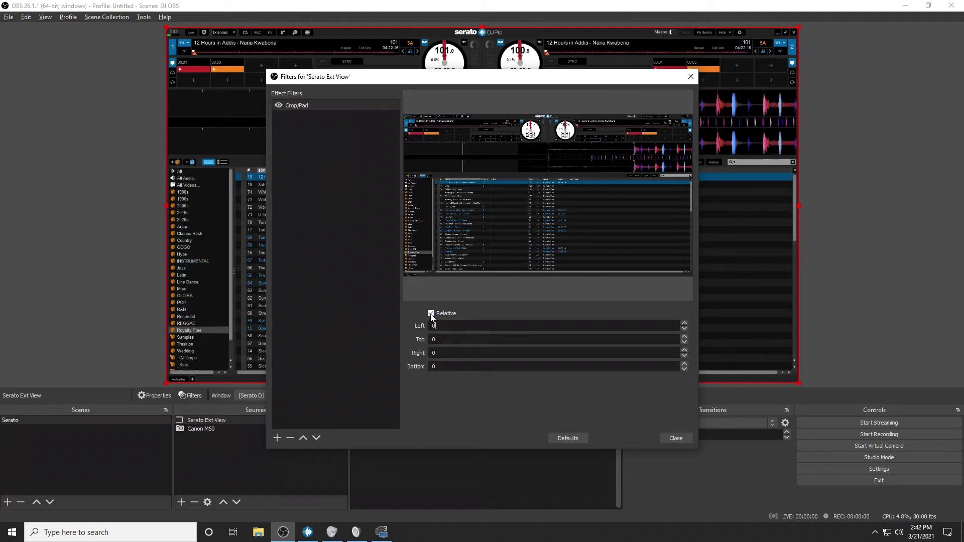
pyautogui.click(675, 438)
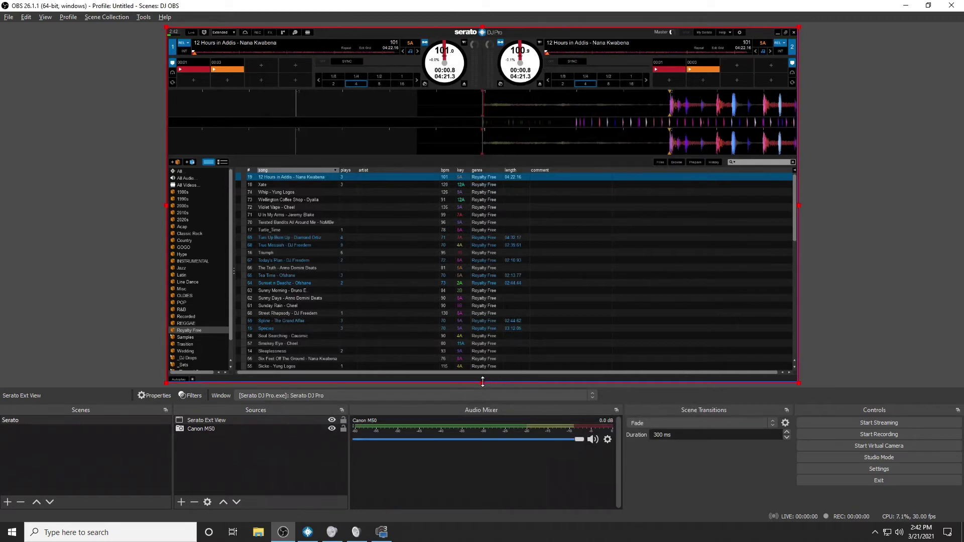
# Step: Crop the Serato capture to its decks and waveforms, then move it to the top and shrink it slightly
pyautogui.moveTo(483, 381); pyautogui.dragTo(514, 157)
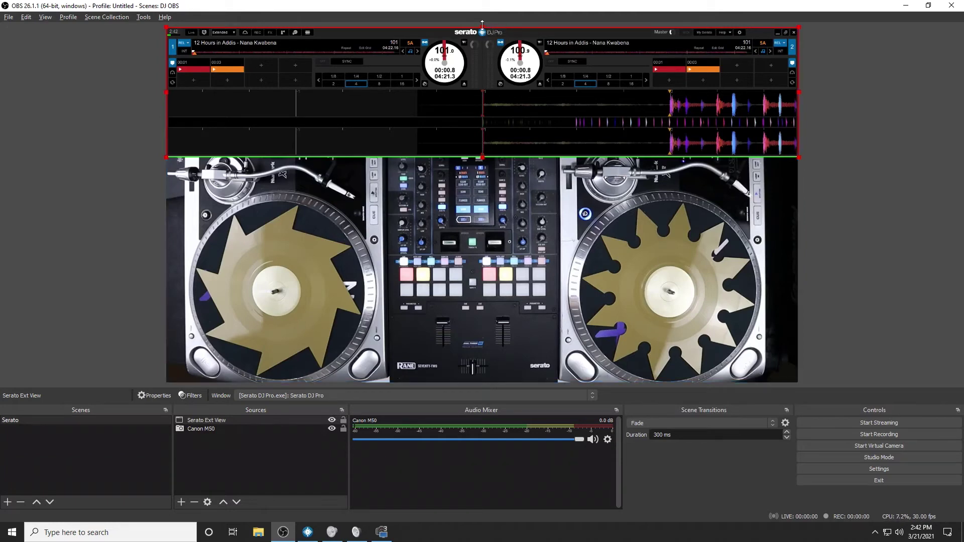
pyautogui.moveTo(482, 25); pyautogui.dragTo(483, 35)
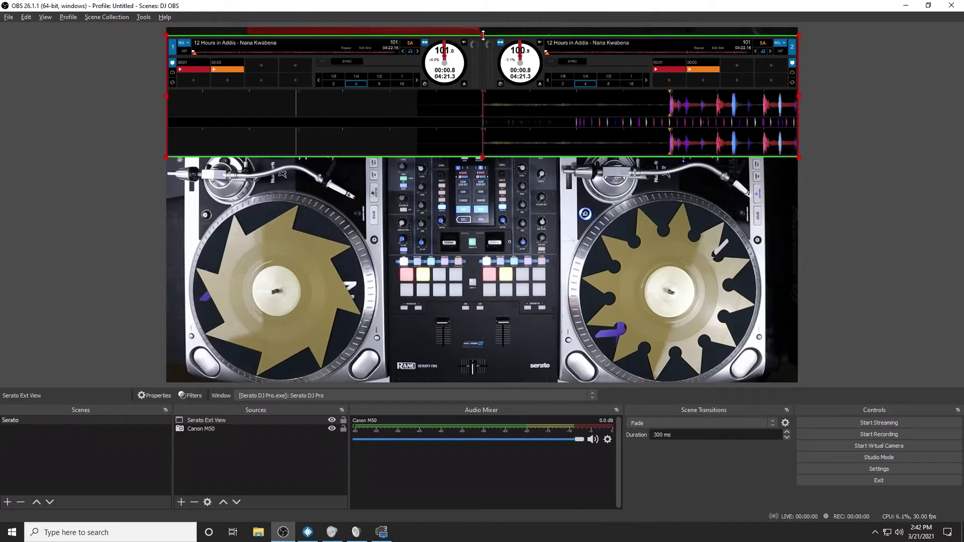
pyautogui.moveTo(494, 88); pyautogui.dragTo(493, 80)
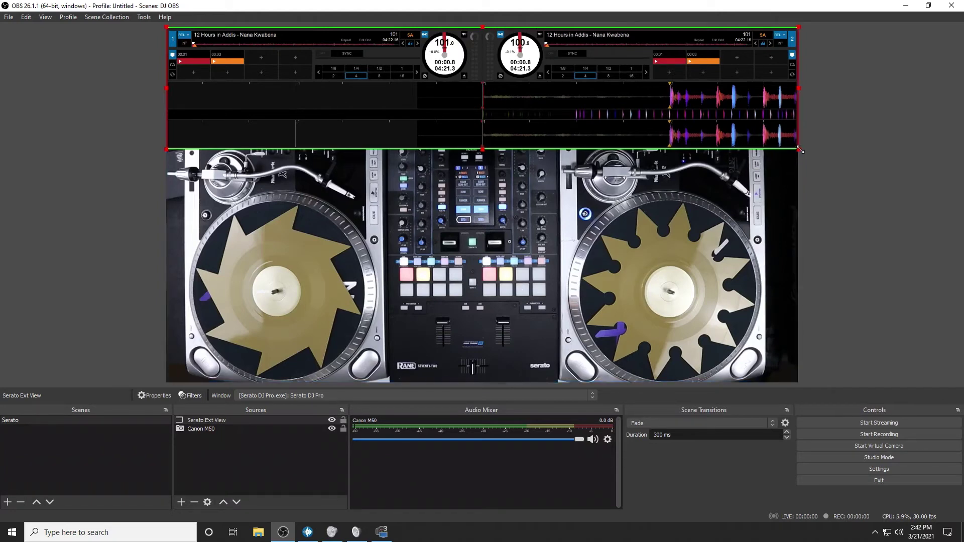
pyautogui.moveTo(799, 150)
pyautogui.mouseDown()
pyautogui.moveTo(656, 102)
pyautogui.moveTo(734, 136)
pyautogui.moveTo(796, 145)
pyautogui.mouseUp()
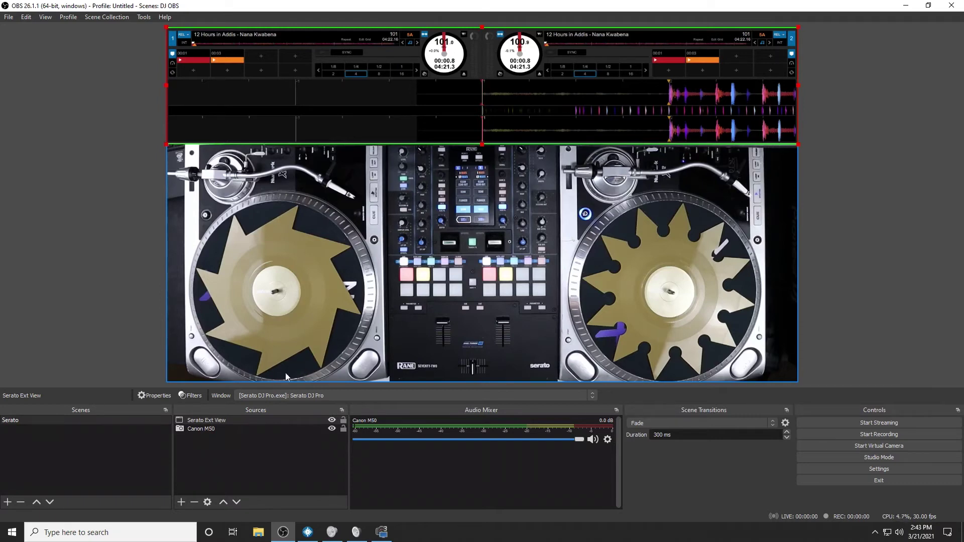
# Step: Add a Color Correction filter to Serato Ext View with opacity lowered to 50
pyautogui.click(192, 395)
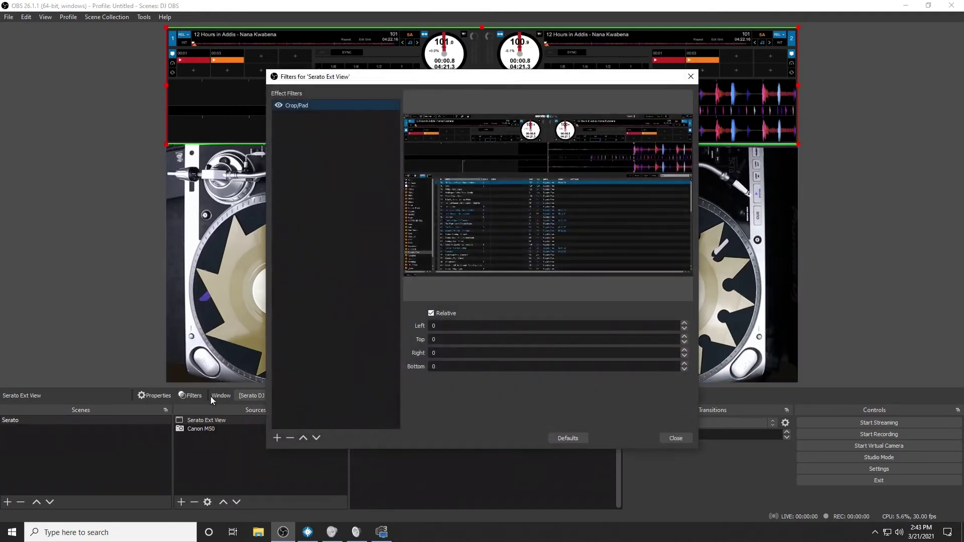
pyautogui.click(276, 438)
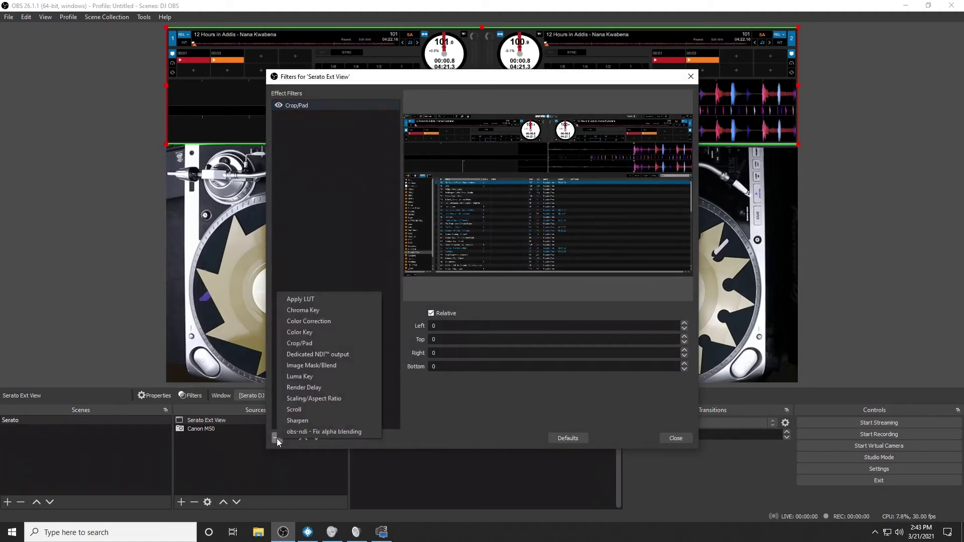
pyautogui.click(313, 323)
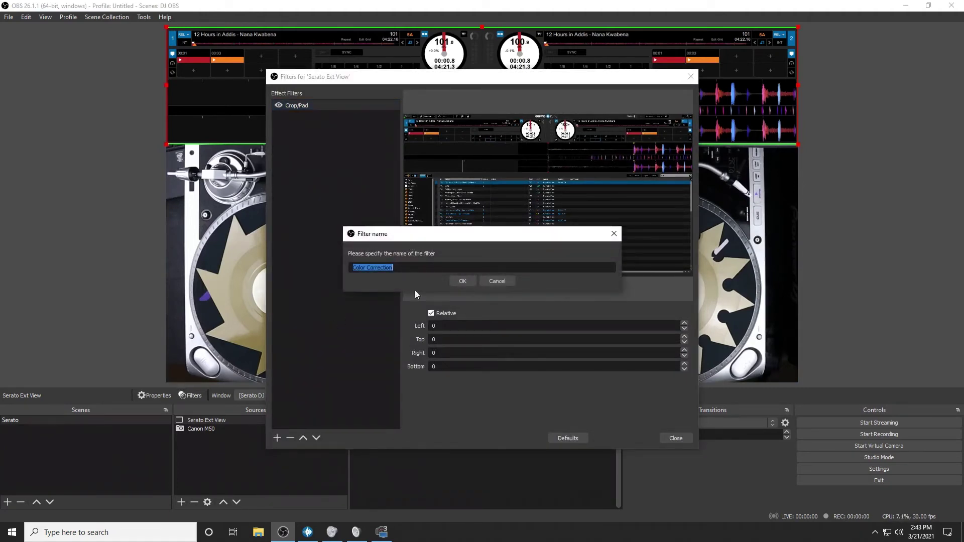
pyautogui.click(459, 282)
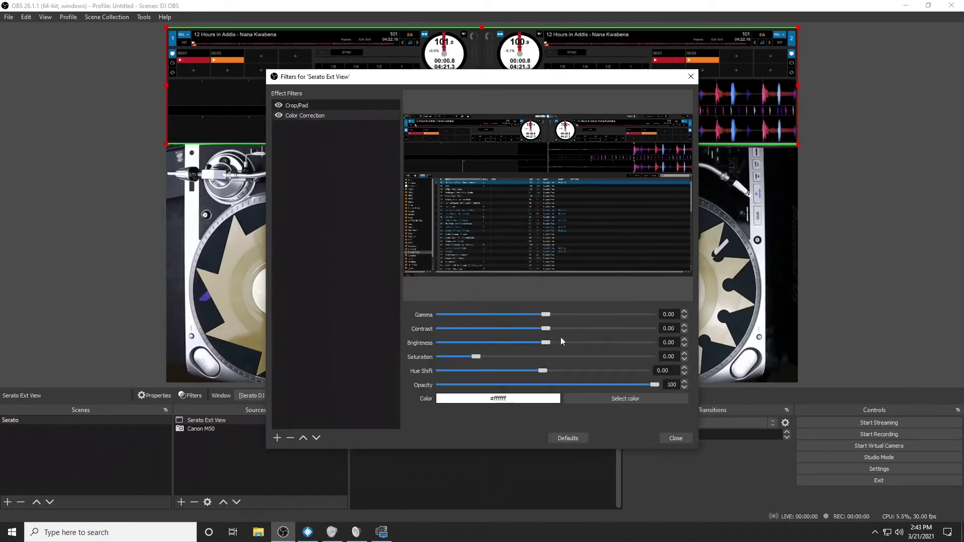
pyautogui.moveTo(654, 384); pyautogui.dragTo(681, 395)
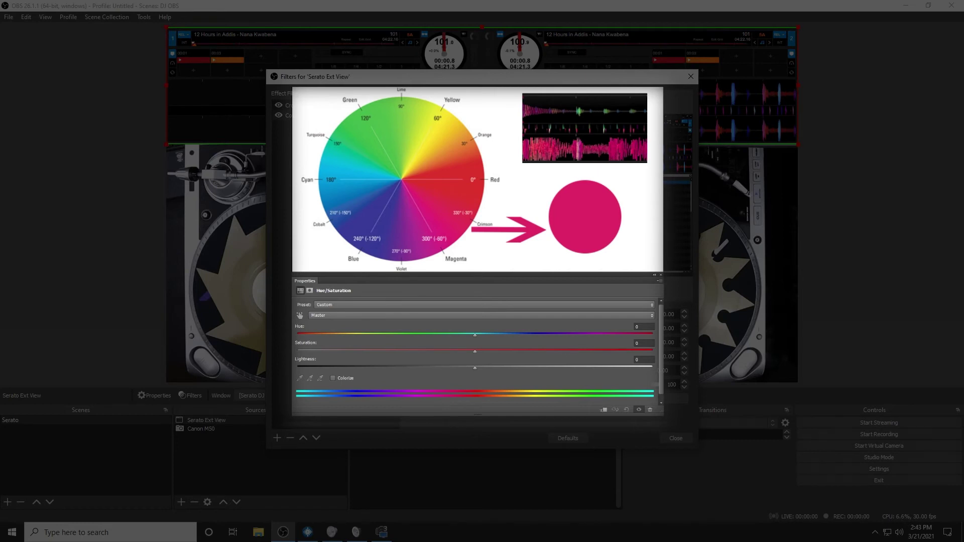
# Step: Raise the Serato strip's saturation and shift its hue toward orange, then toward magenta and purple
pyautogui.moveTo(472, 355)
pyautogui.mouseDown()
pyautogui.moveTo(592, 358)
pyautogui.moveTo(353, 348)
pyautogui.moveTo(474, 361)
pyautogui.mouseUp()
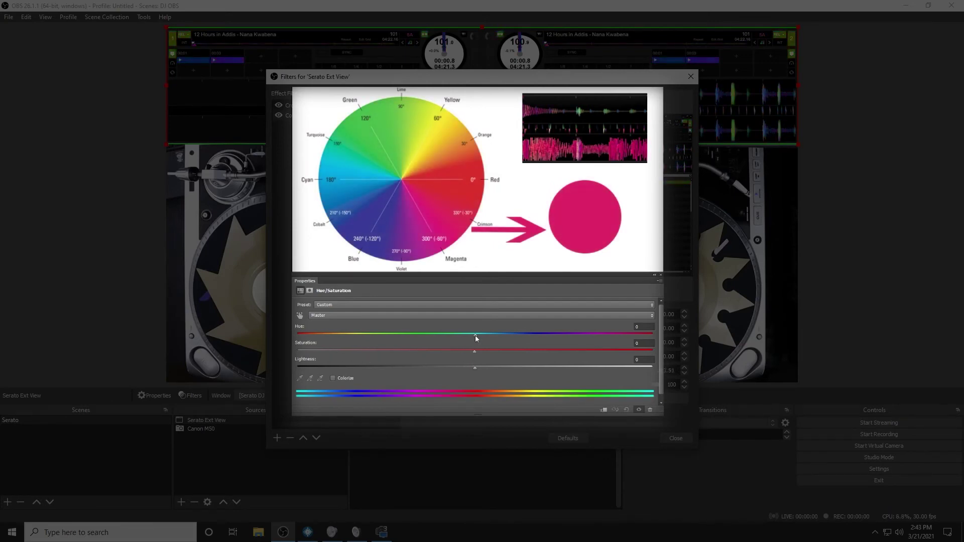
pyautogui.moveTo(476, 339); pyautogui.dragTo(527, 336)
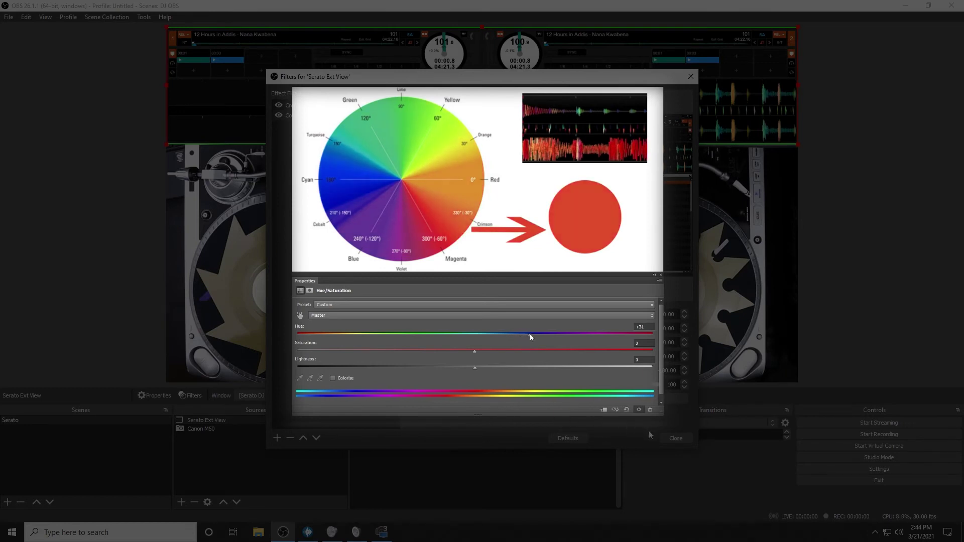
pyautogui.moveTo(530, 336); pyautogui.dragTo(585, 332)
pyautogui.click(666, 439)
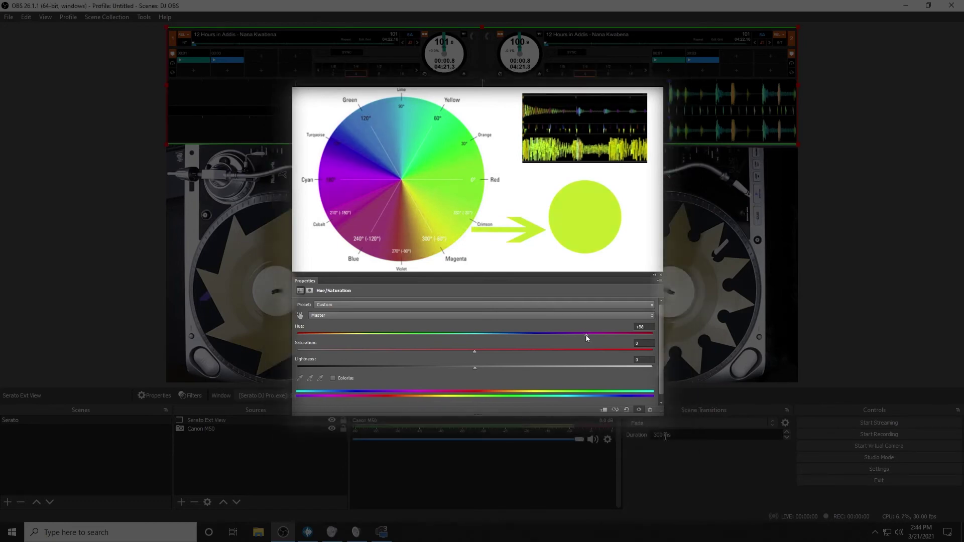
pyautogui.moveTo(475, 345); pyautogui.dragTo(429, 354)
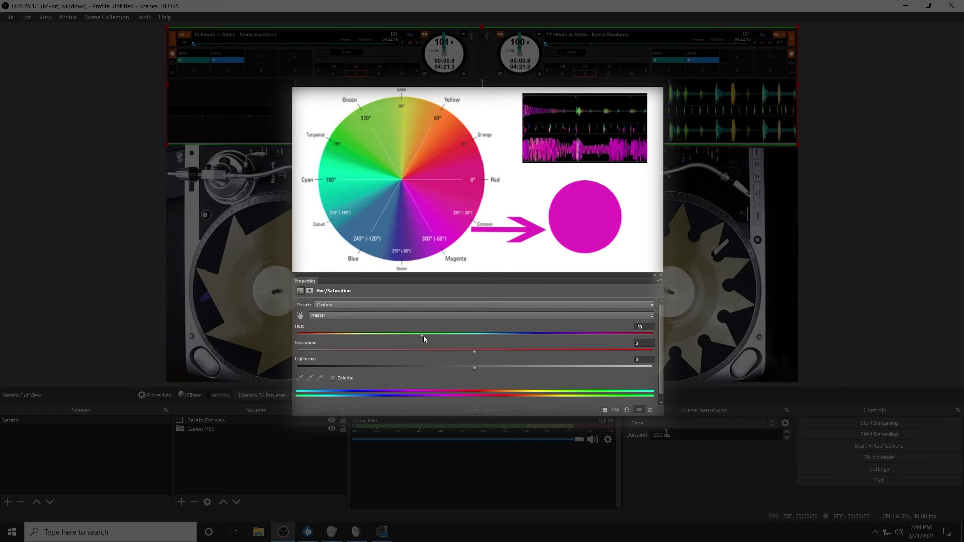
pyautogui.moveTo(423, 335); pyautogui.dragTo(450, 342)
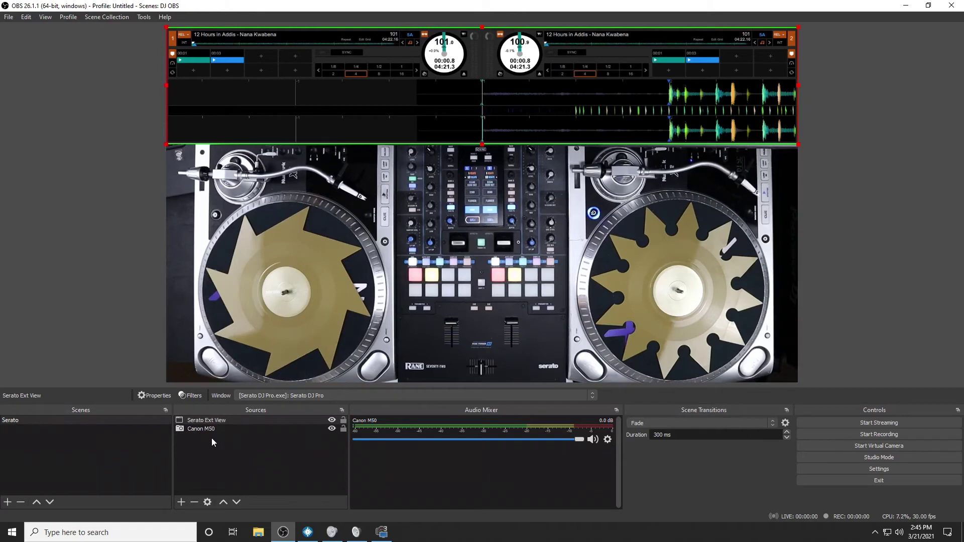
# Step: Add an Audio Output Capture named 'Serato Audio' on Line 1 (Virtual Audio Cable)
pyautogui.click(181, 502)
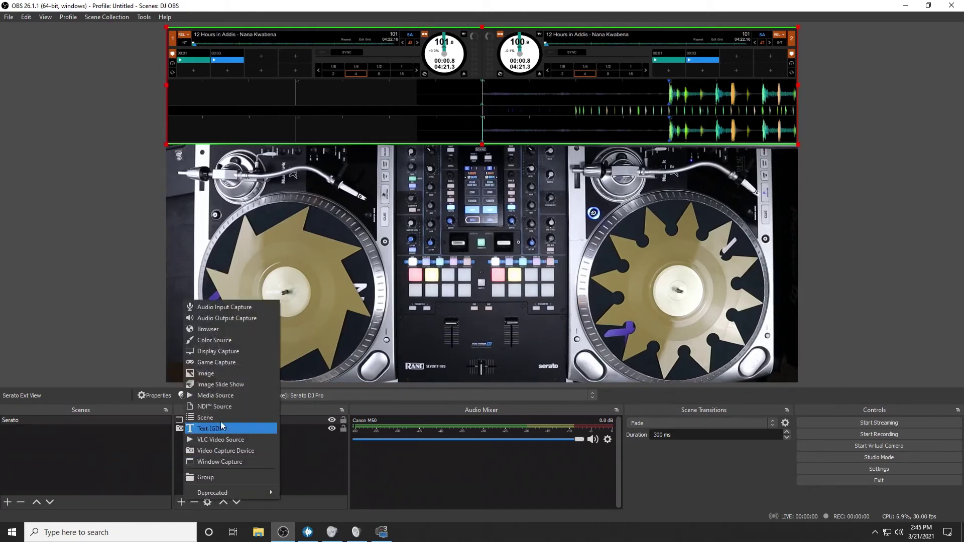
pyautogui.click(256, 319)
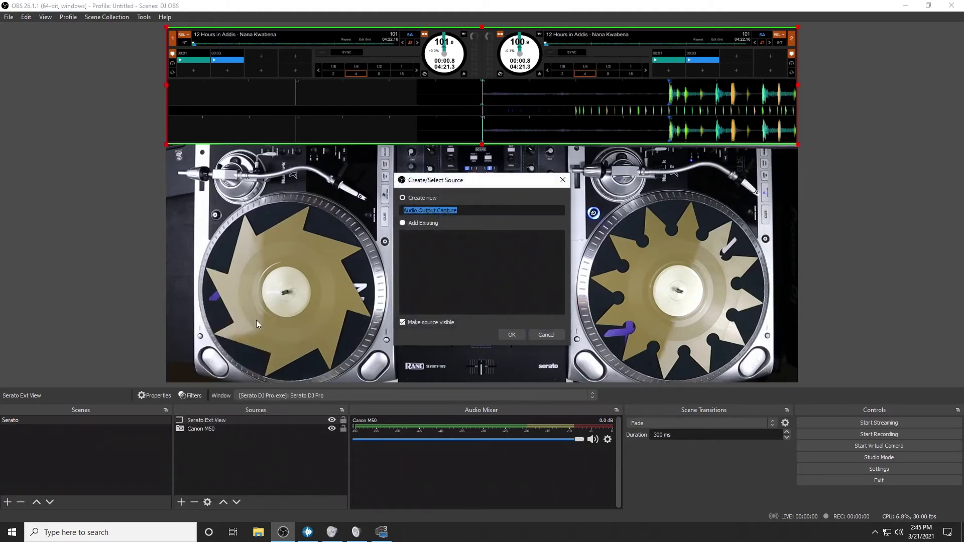
pyautogui.write('Serato Audio')
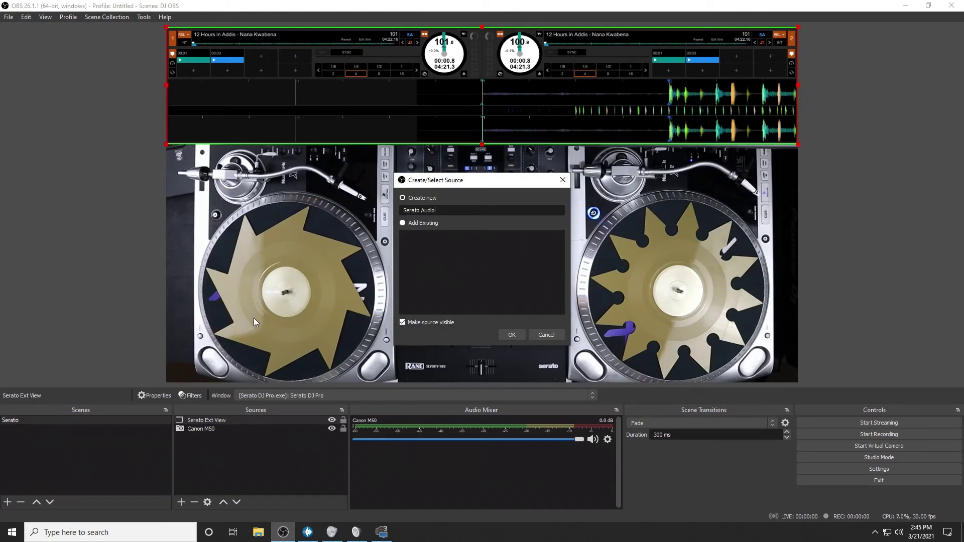
pyautogui.press('Return')
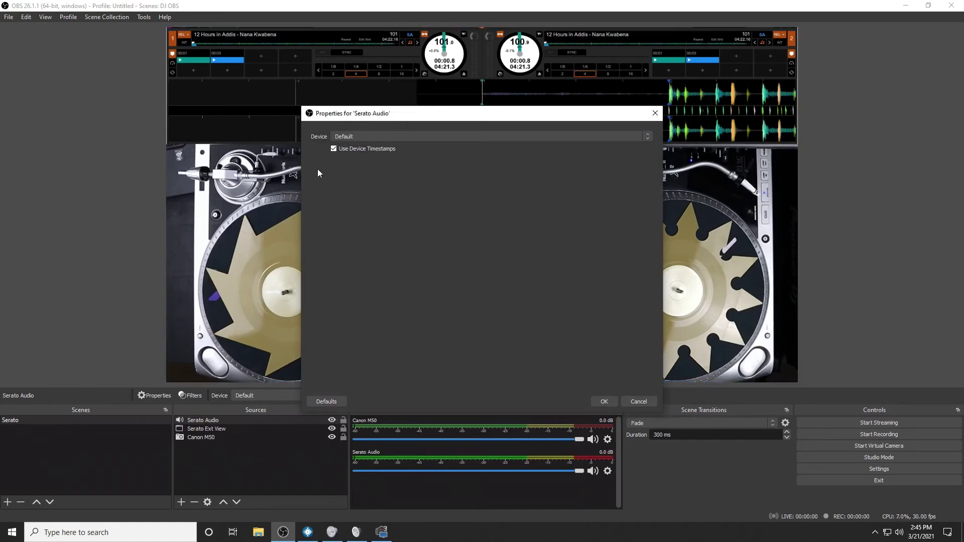
pyautogui.click(647, 136)
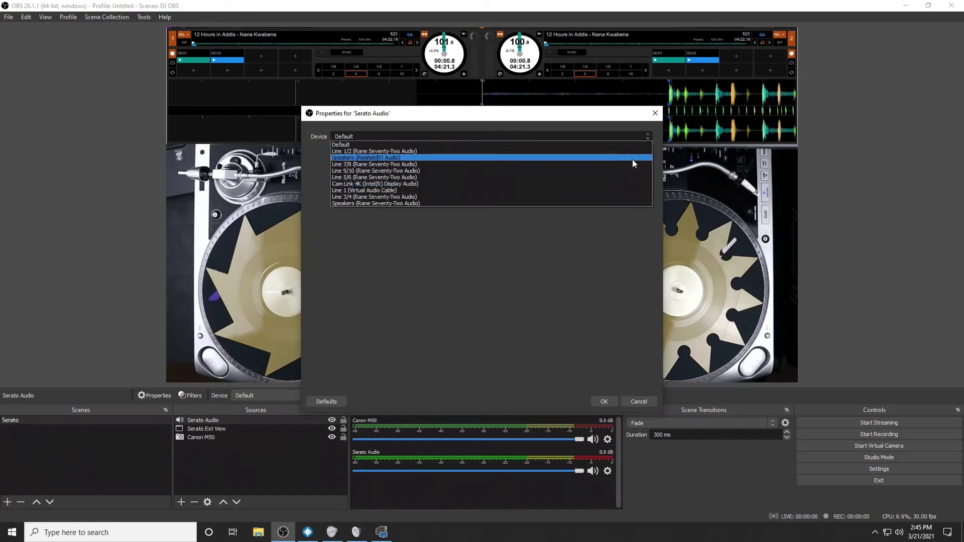
pyautogui.click(624, 190)
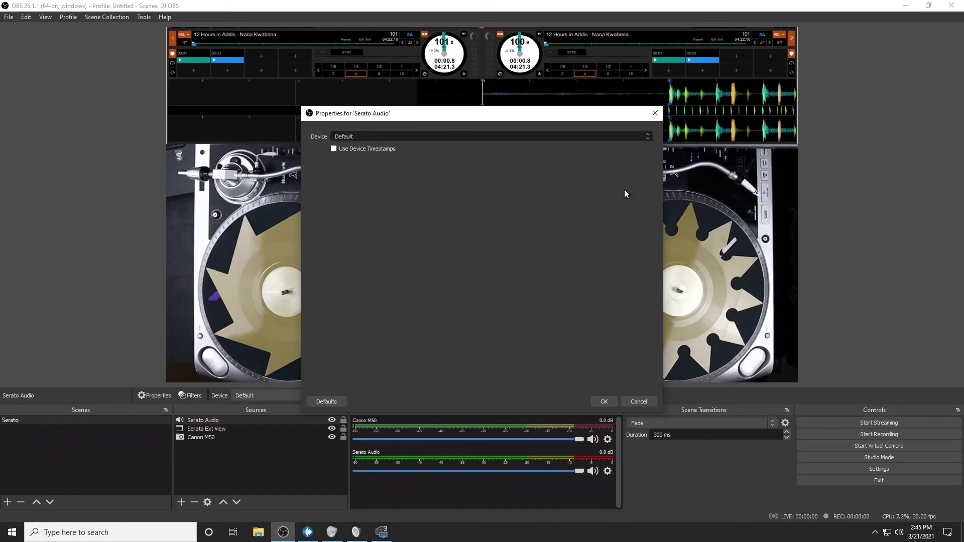
pyautogui.click(606, 399)
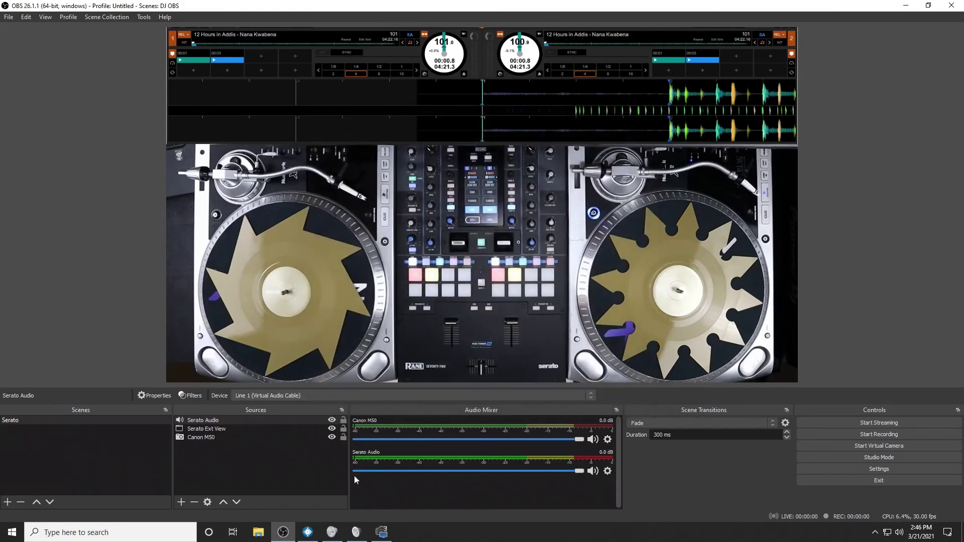
# Step: Bring Serato DJ Pro forward, check its Audio setup tab, and close the setup screen
pyautogui.click(307, 532)
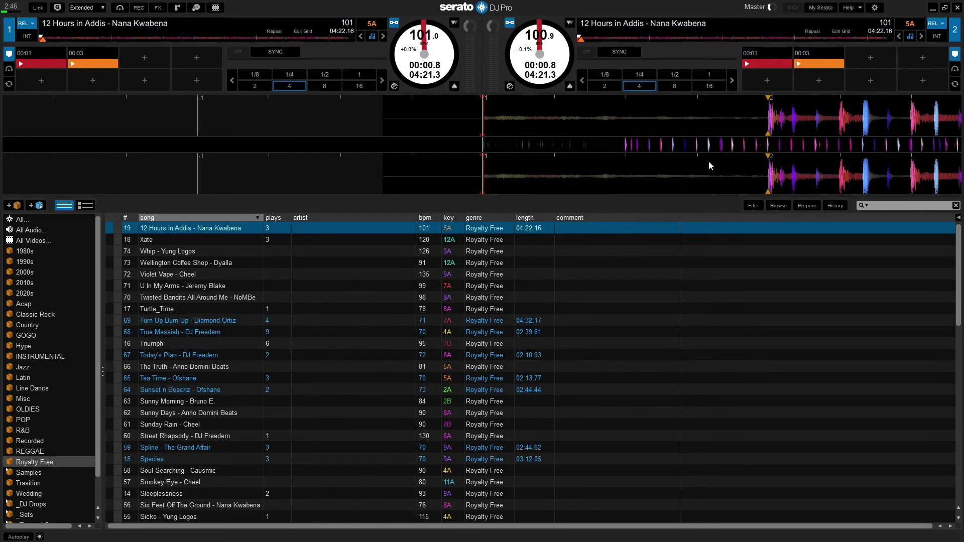
pyautogui.click(875, 8)
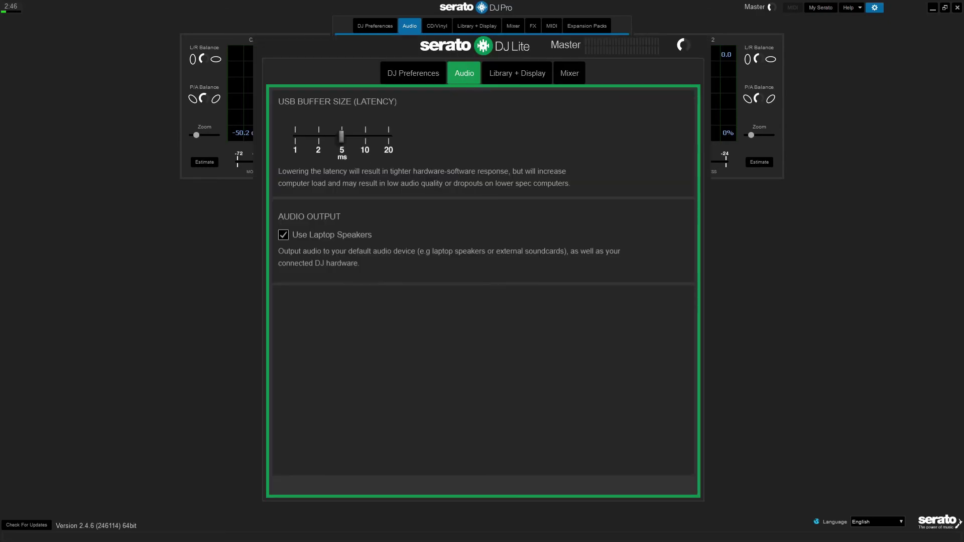
pyautogui.click(875, 8)
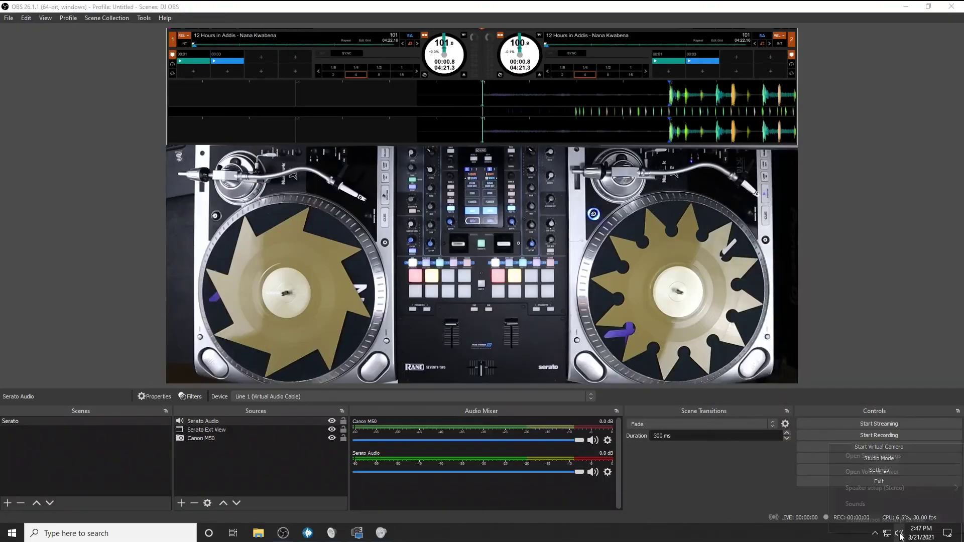
# Step: Open the Windows Volume Mixer from the taskbar speaker icon
pyautogui.rightClick(901, 534)
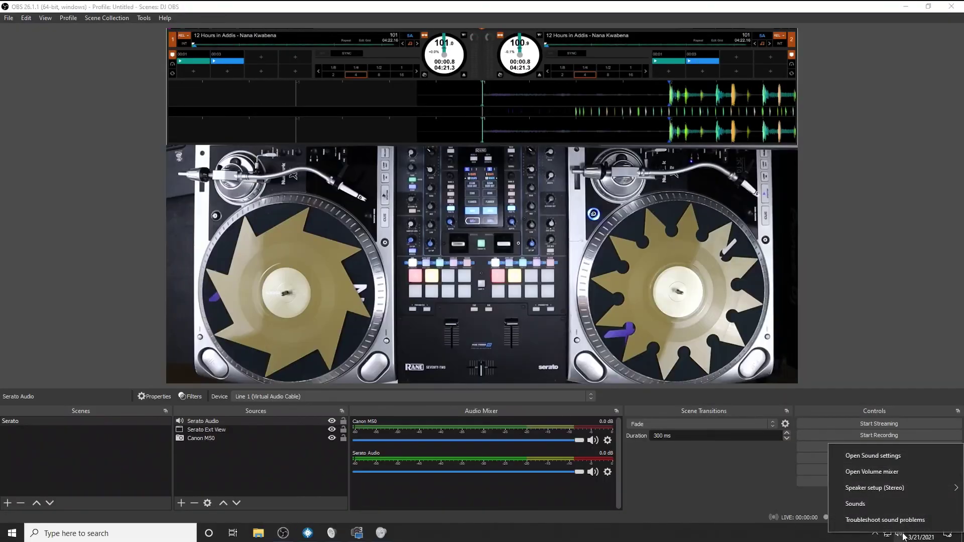
pyautogui.click(908, 474)
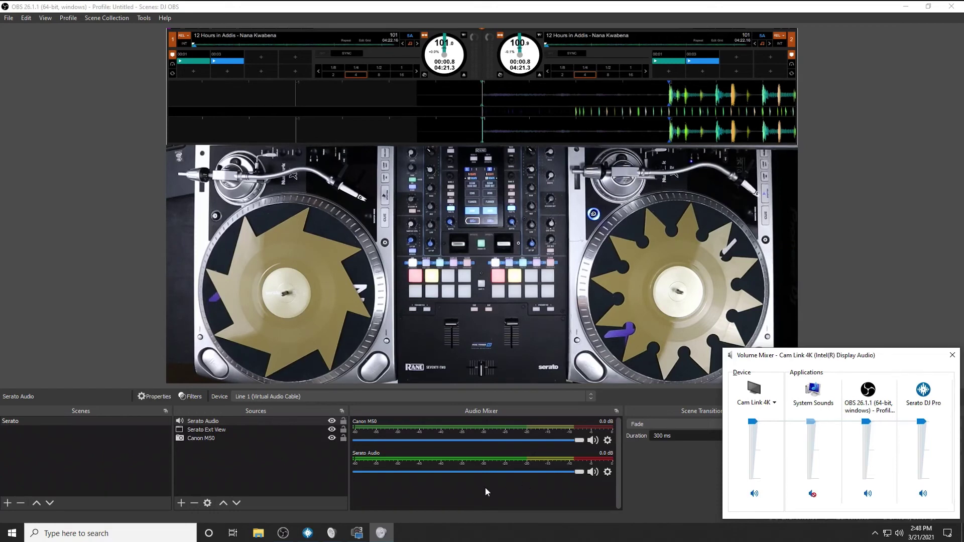
# Step: Switch the sound scheme to No Sounds and back to Windows Default, and unmute System Sounds
pyautogui.click(337, 535)
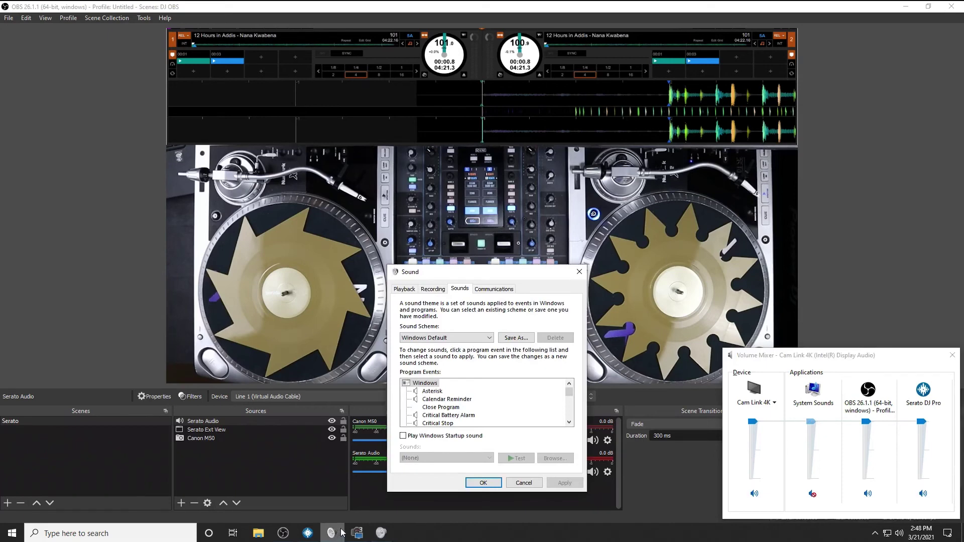
pyautogui.click(478, 340)
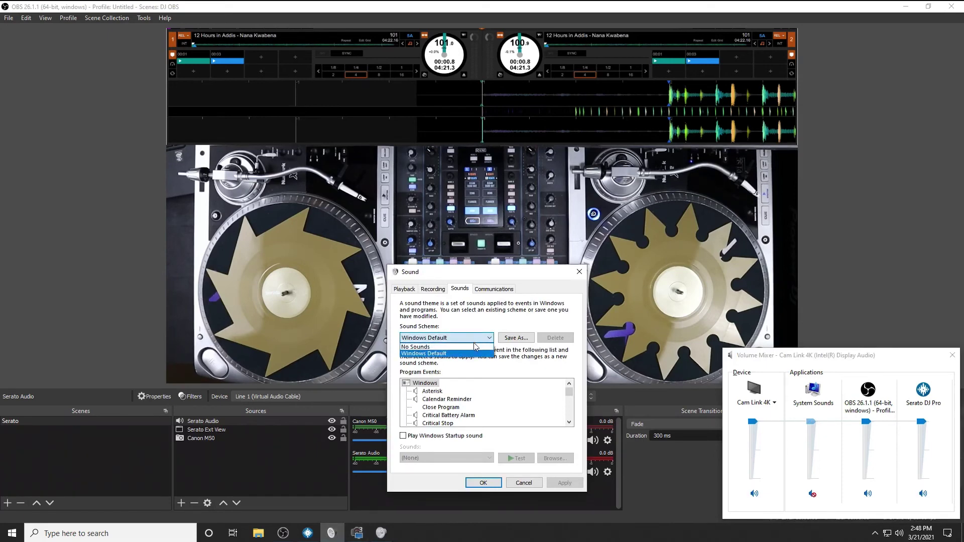
pyautogui.click(474, 347)
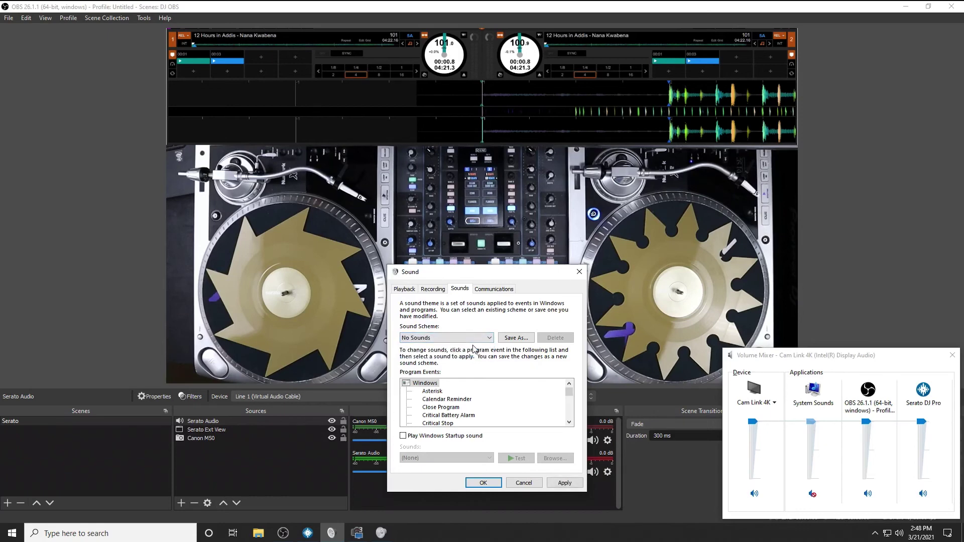
pyautogui.click(477, 341)
pyautogui.click(473, 354)
pyautogui.click(812, 493)
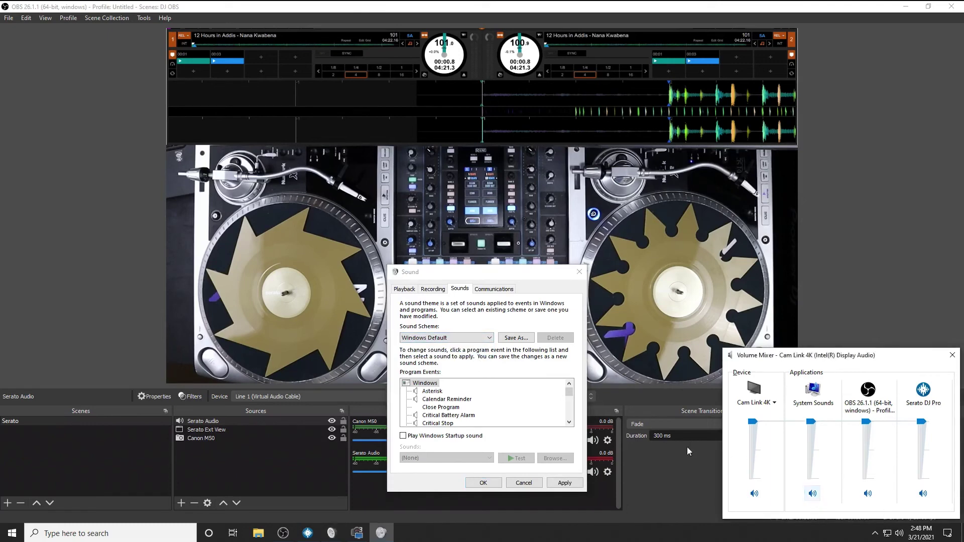
# Step: Test the Asterisk, Calendar Reminder and Critical Battery Alarm sounds, then apply the settings
pyautogui.click(432, 391)
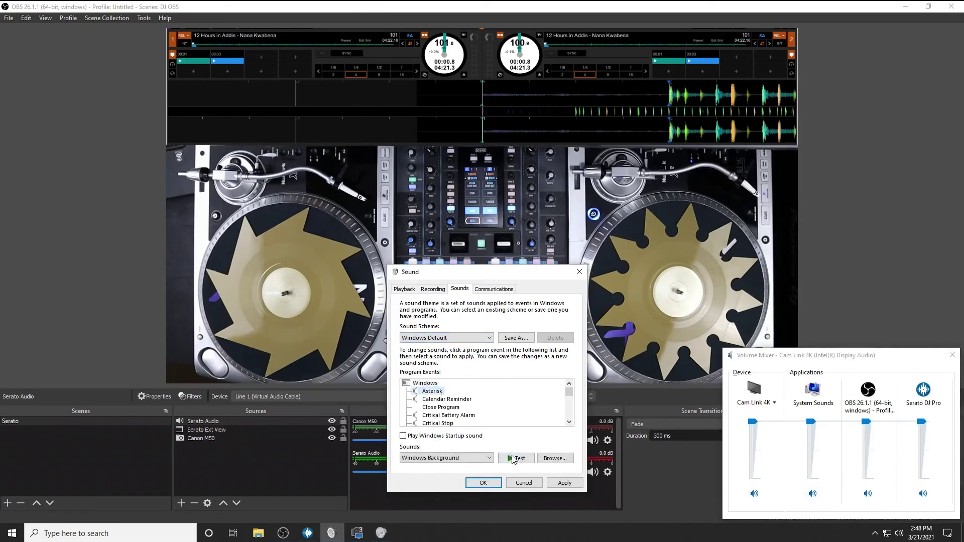
pyautogui.click(512, 458)
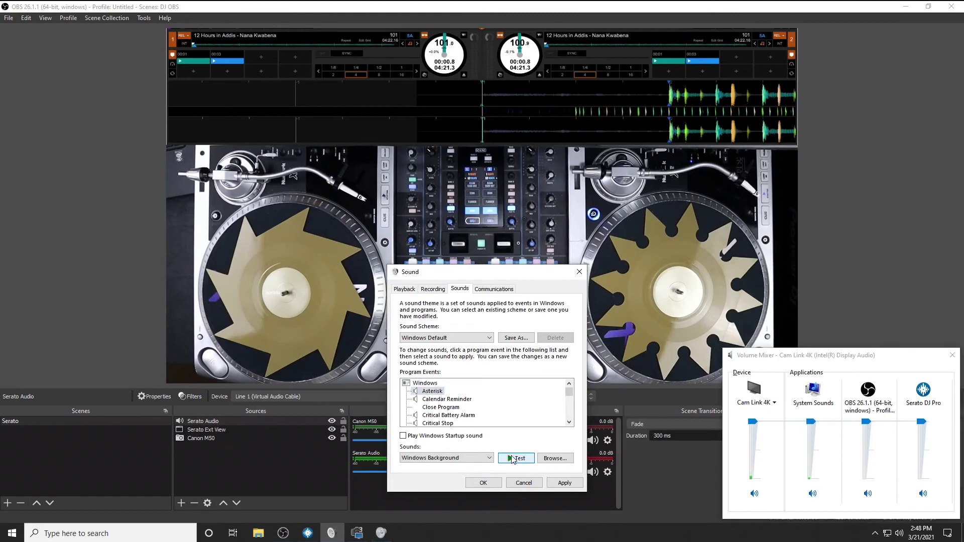
pyautogui.click(468, 400)
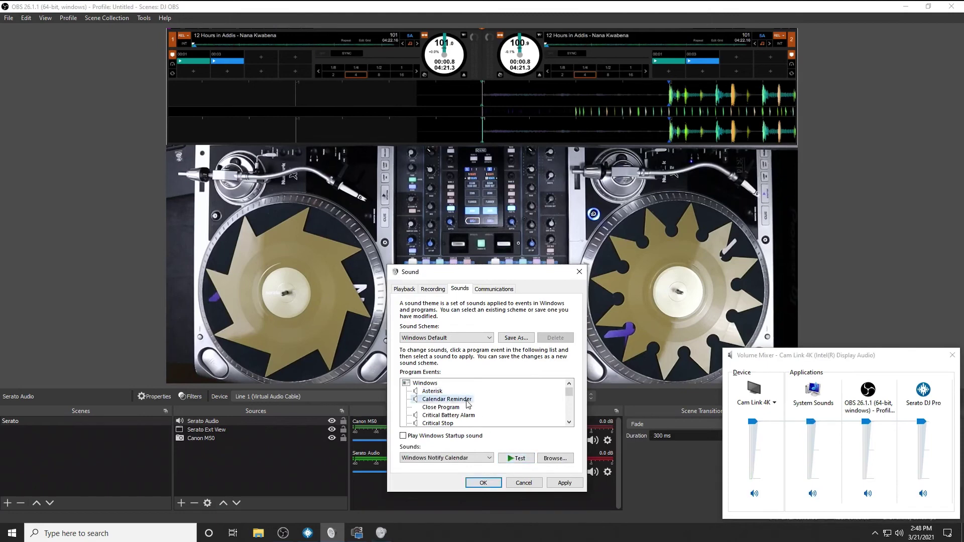
pyautogui.click(519, 459)
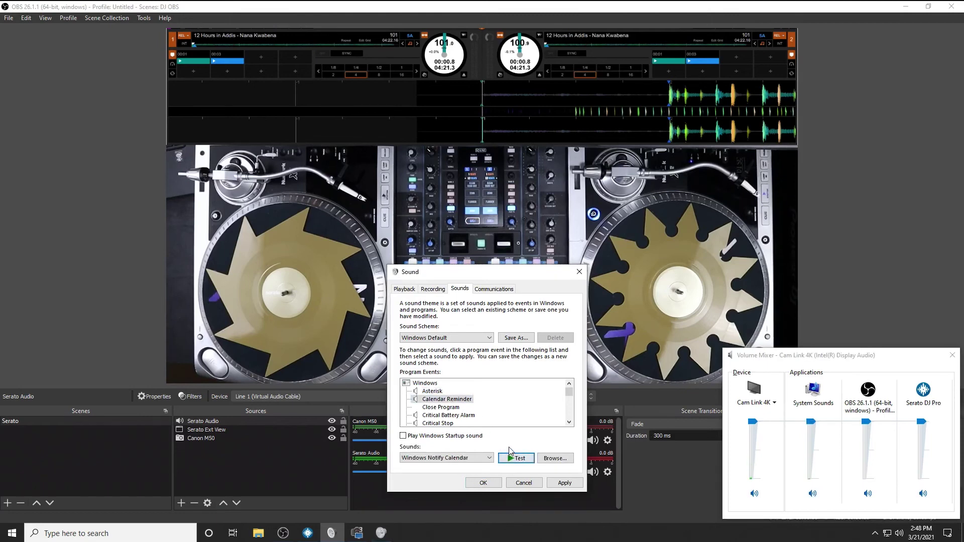
pyautogui.click(473, 417)
pyautogui.click(516, 459)
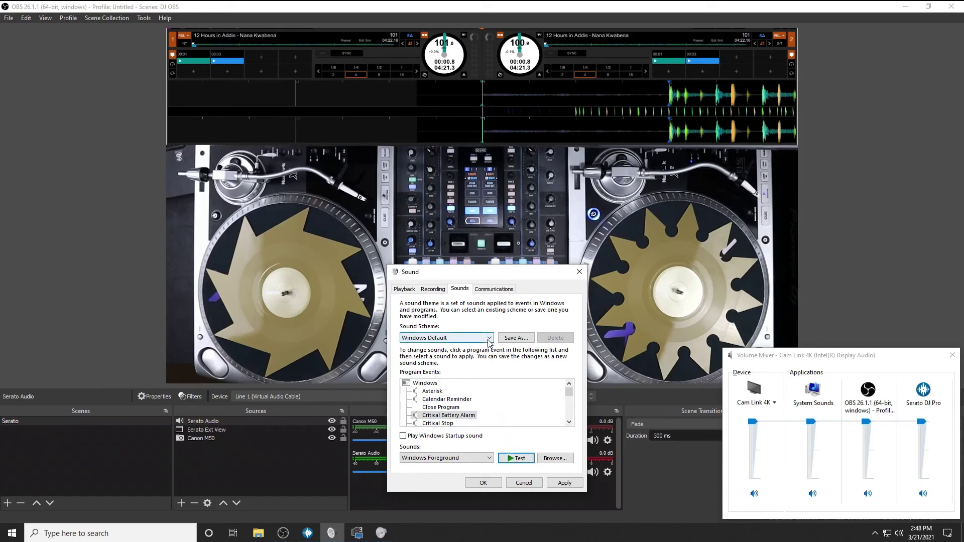
pyautogui.click(561, 483)
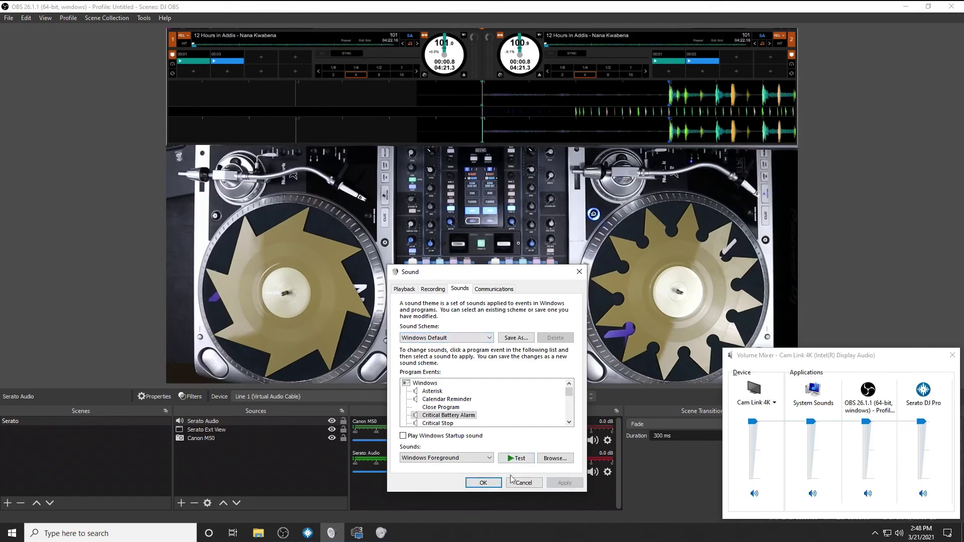
# Step: Close the Sound settings with OK and mute System Sounds in the Volume Mixer
pyautogui.click(525, 483)
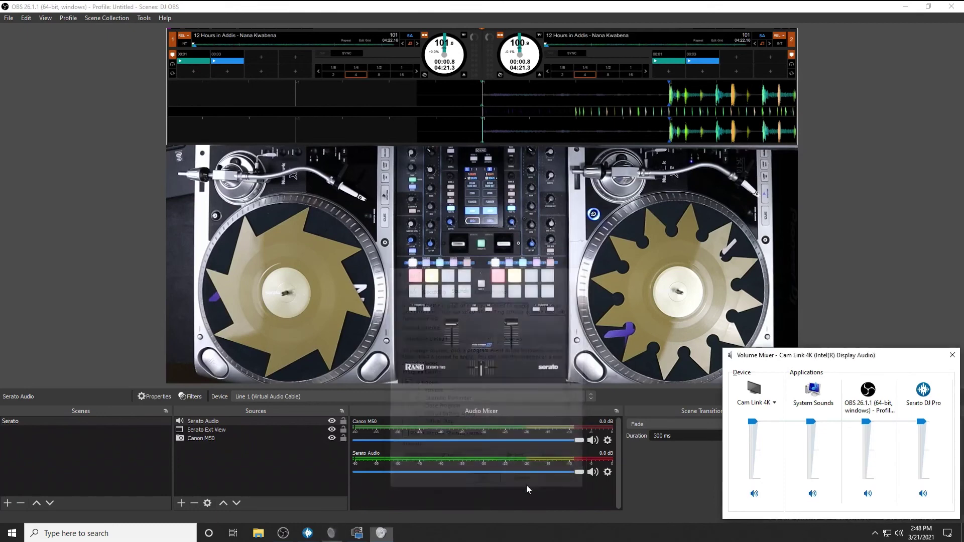
pyautogui.click(812, 494)
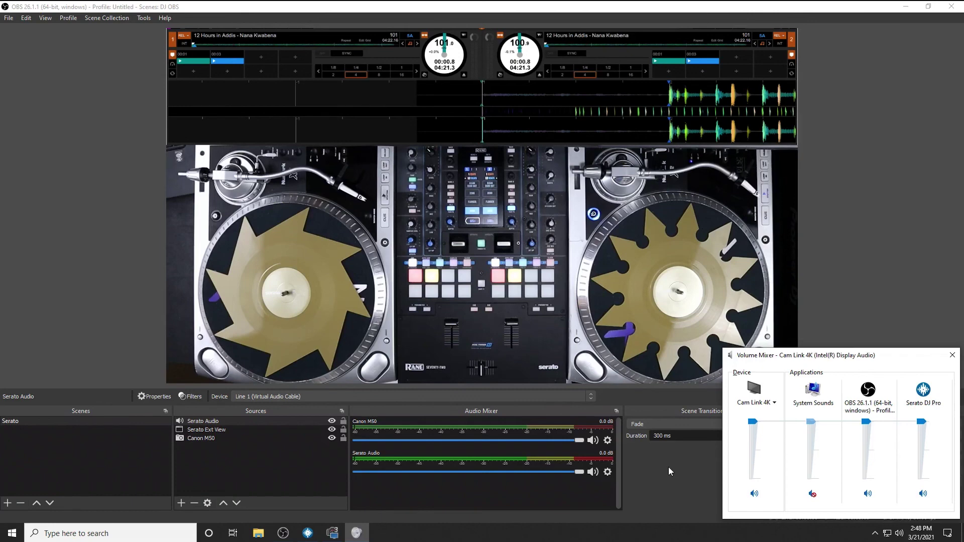
# Step: Bring OBS Studio back to the front to watch the Serato Audio meter
pyautogui.click(679, 471)
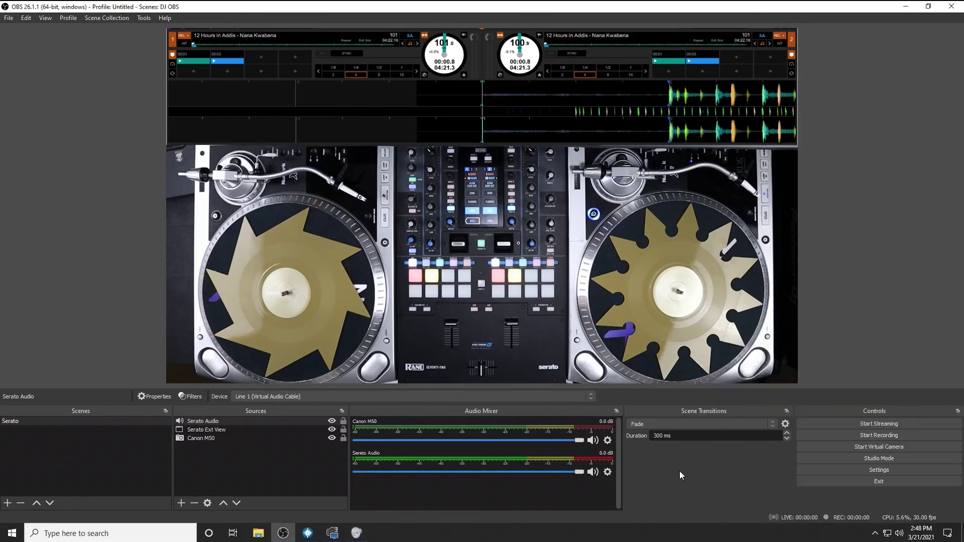